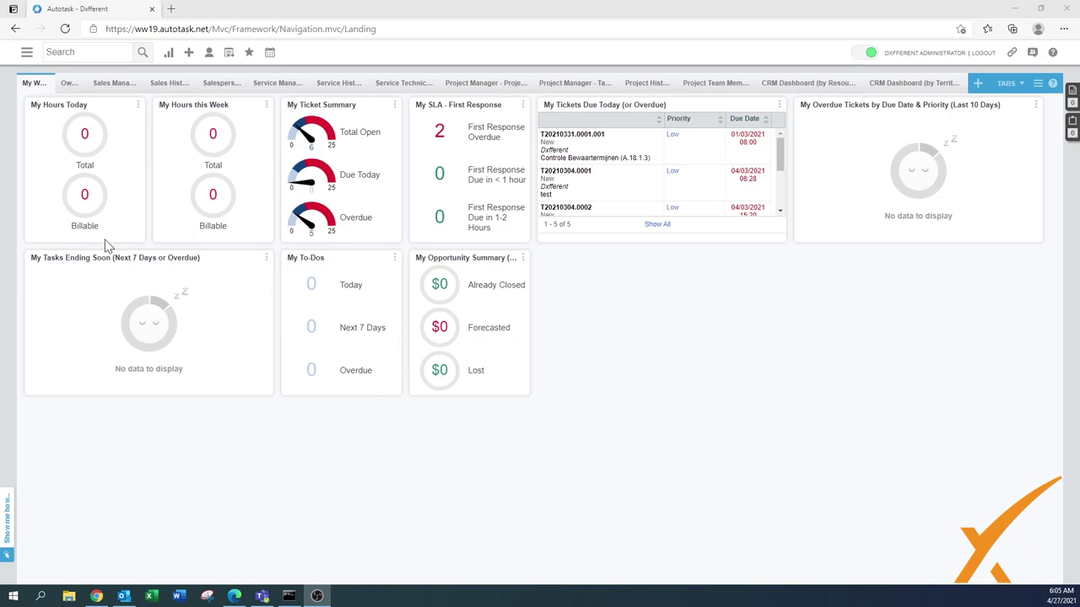
- Open the Ticket Categories page from the Service Desk (Tickets) section of the admin settings
click(27, 52)
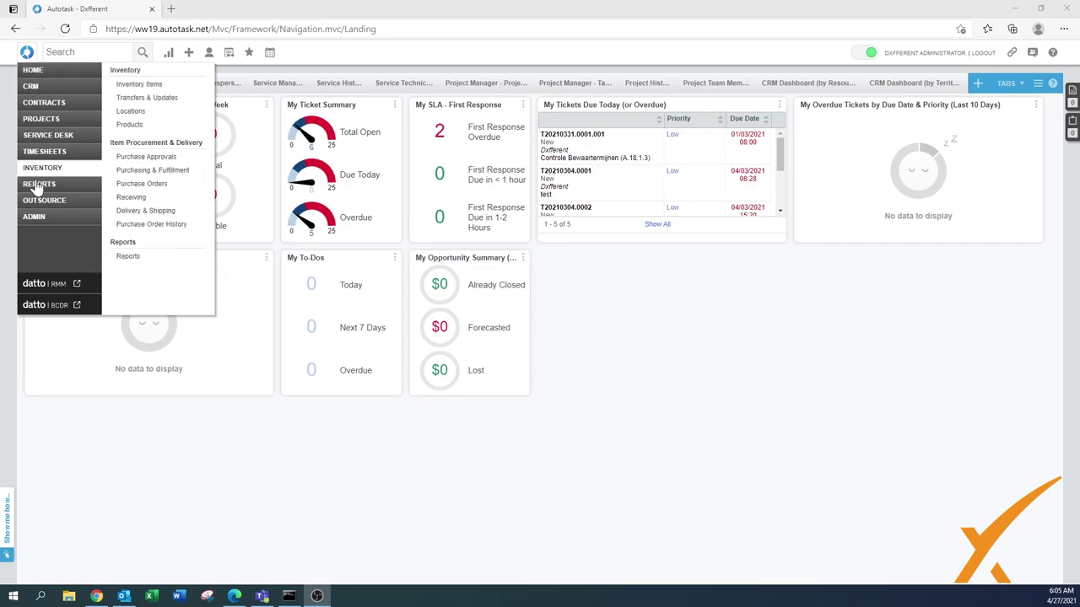
mouse_move(41, 220)
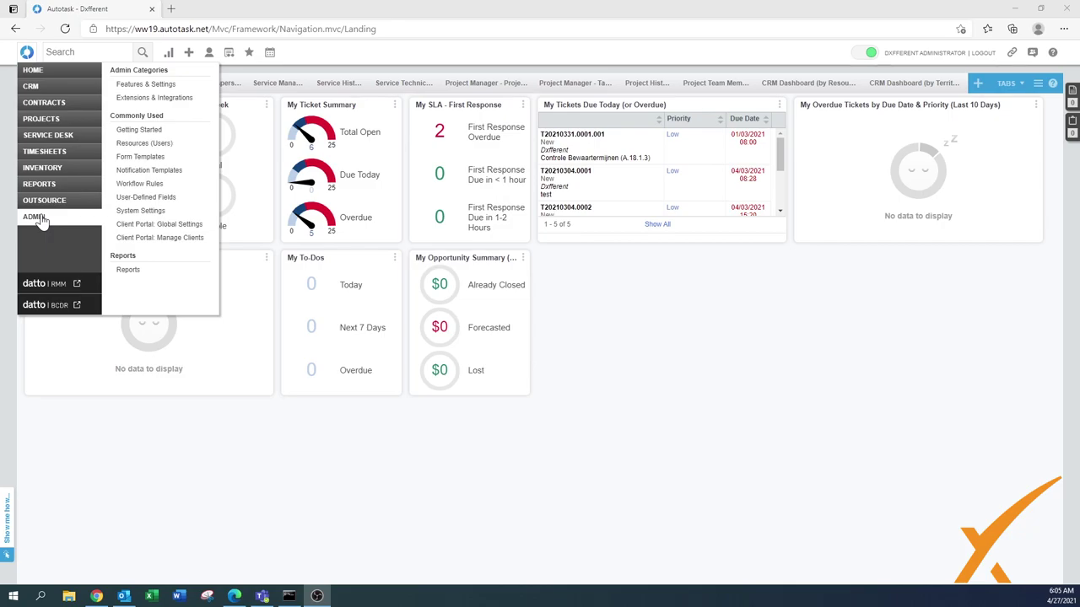
click(34, 217)
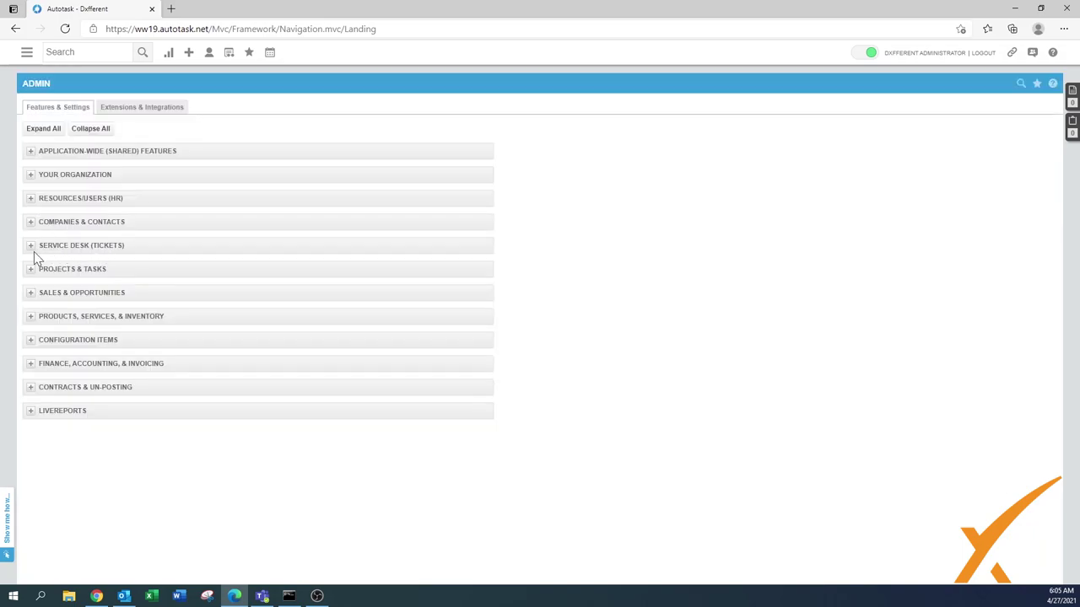
click(30, 246)
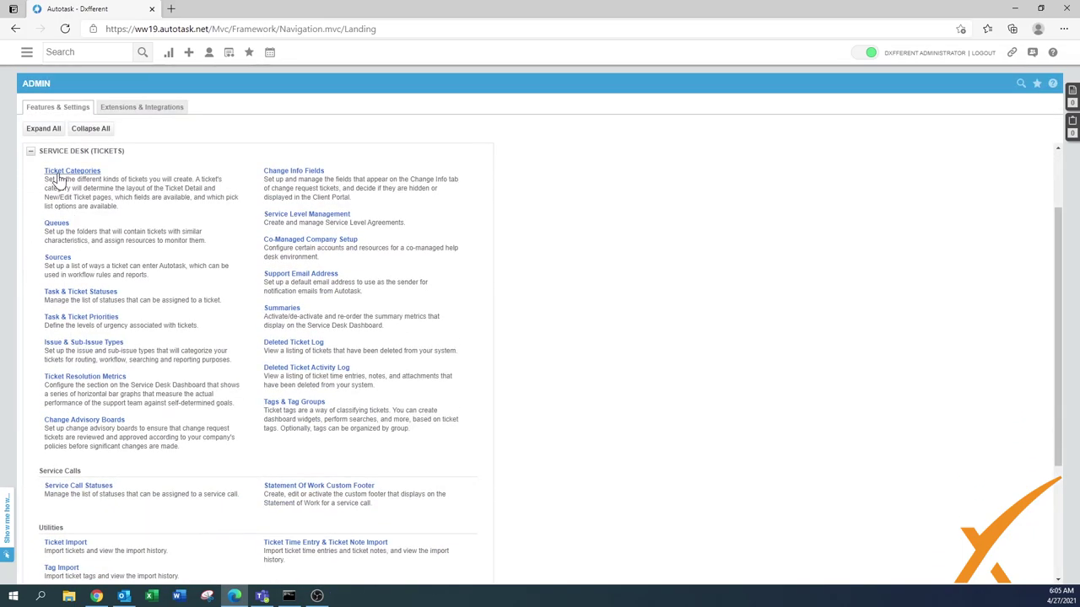
click(58, 173)
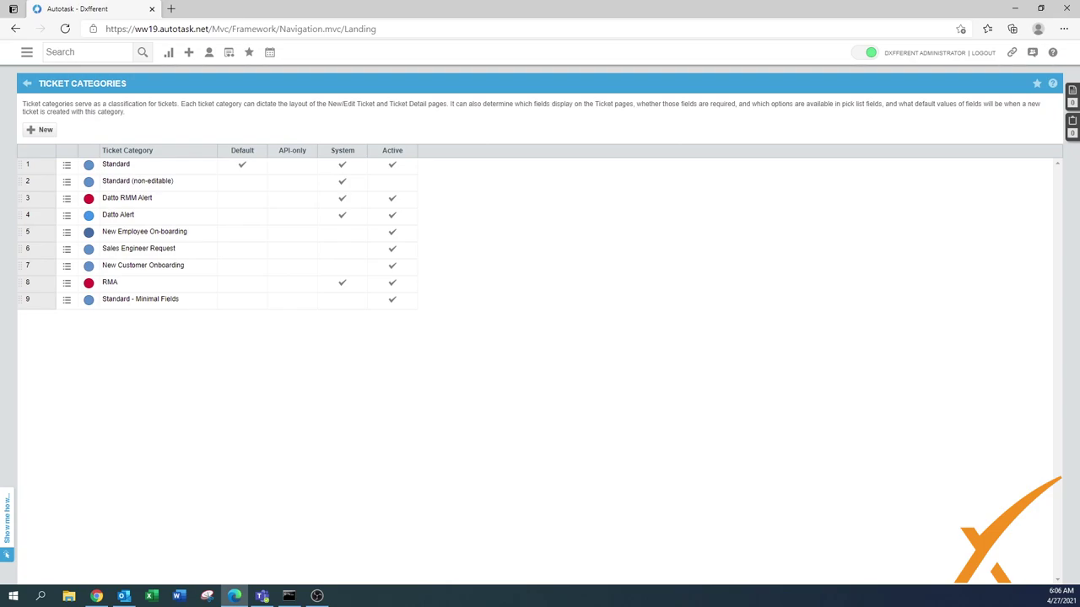
- Inactivate the Datto RMM Alert and Datto Alert ticket categories
click(67, 183)
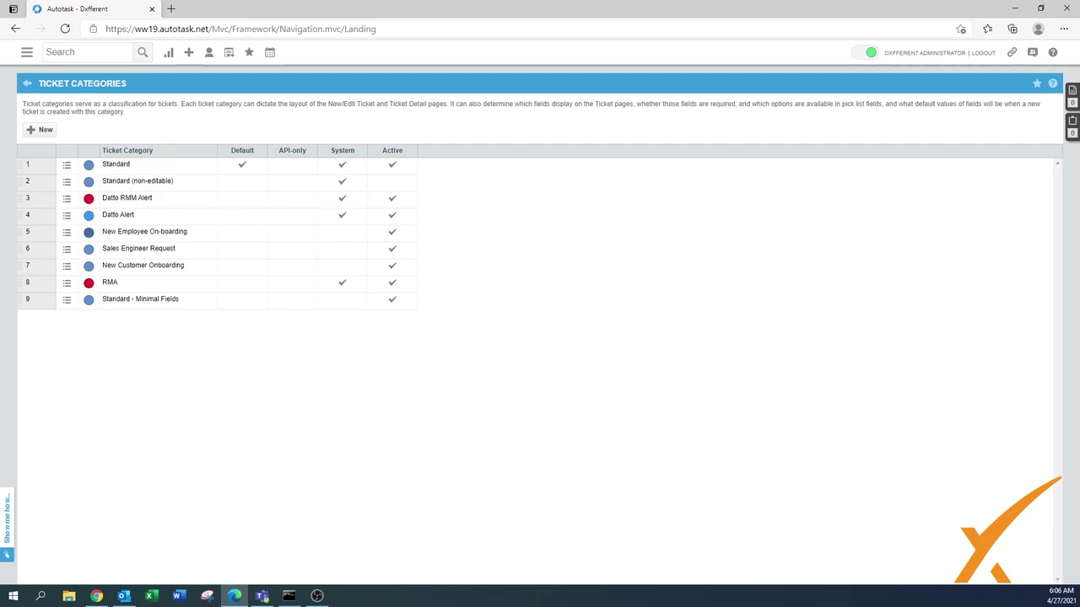
click(66, 201)
click(98, 261)
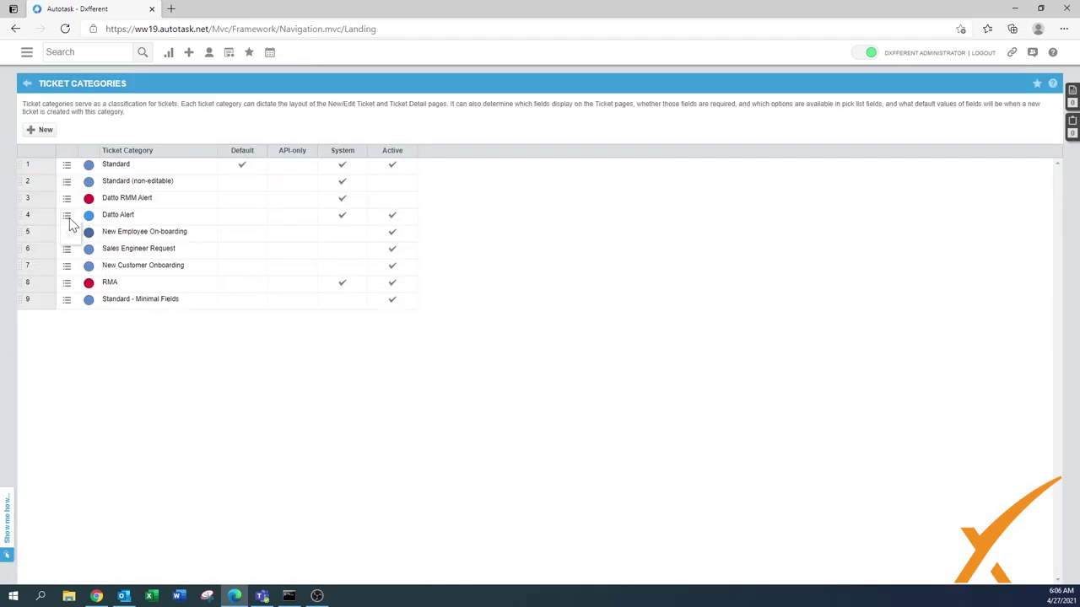
click(67, 215)
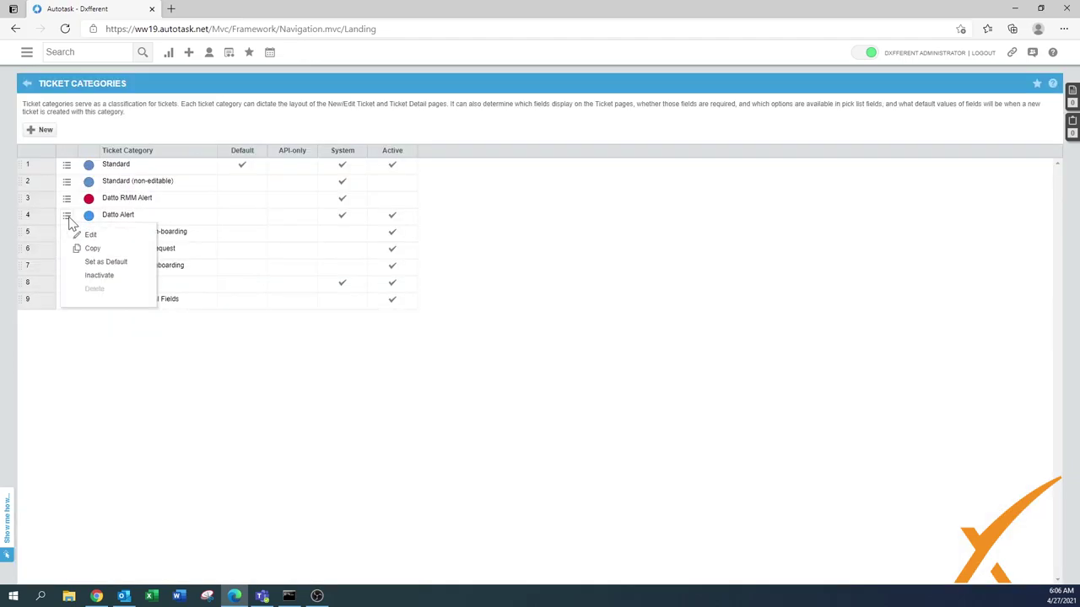
click(99, 276)
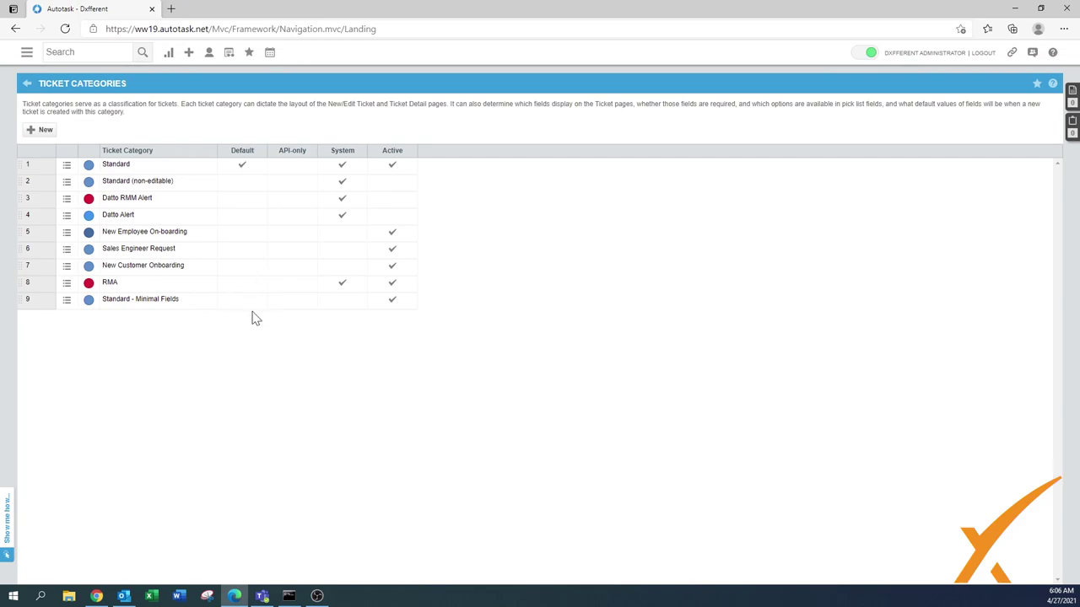
- Create a ticket category named "Monitoring Alert" and set its default Ticket Type to Alert
click(46, 132)
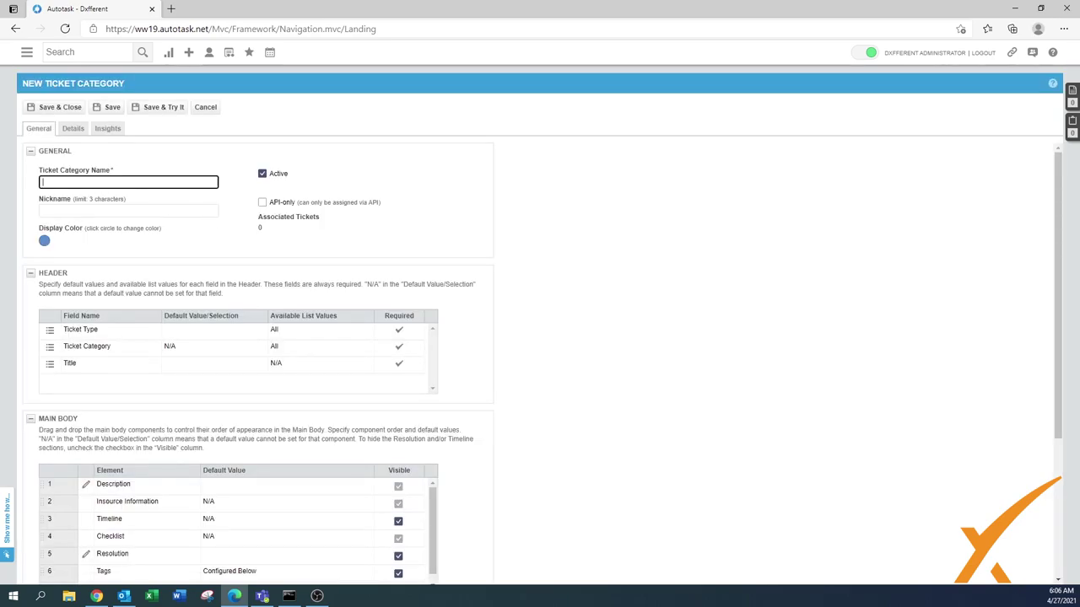
text(Monitoring Alert)
drag(1058, 283, 1059, 353)
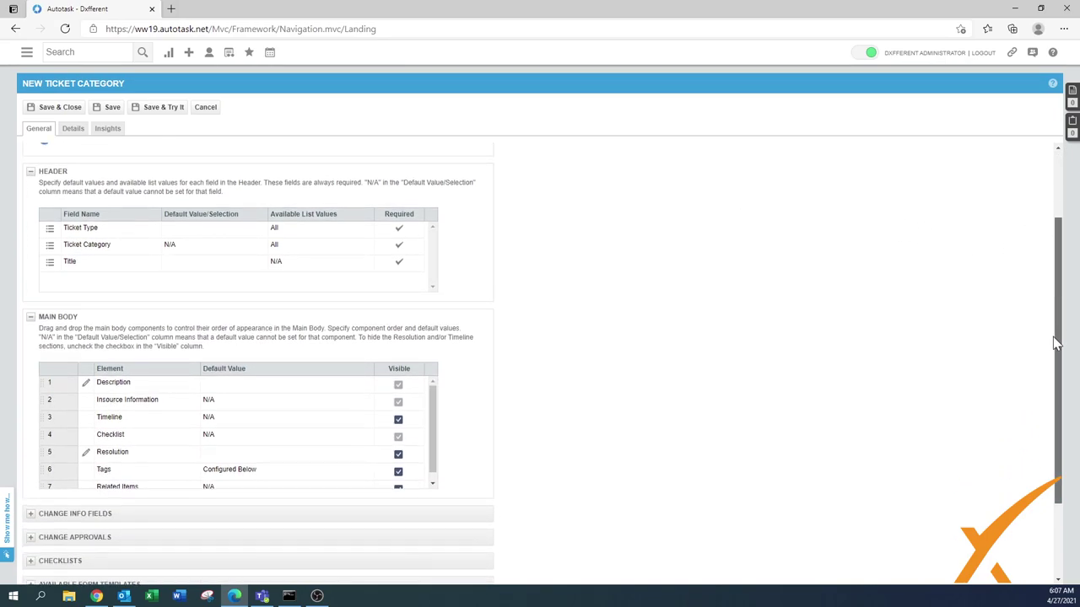
click(50, 229)
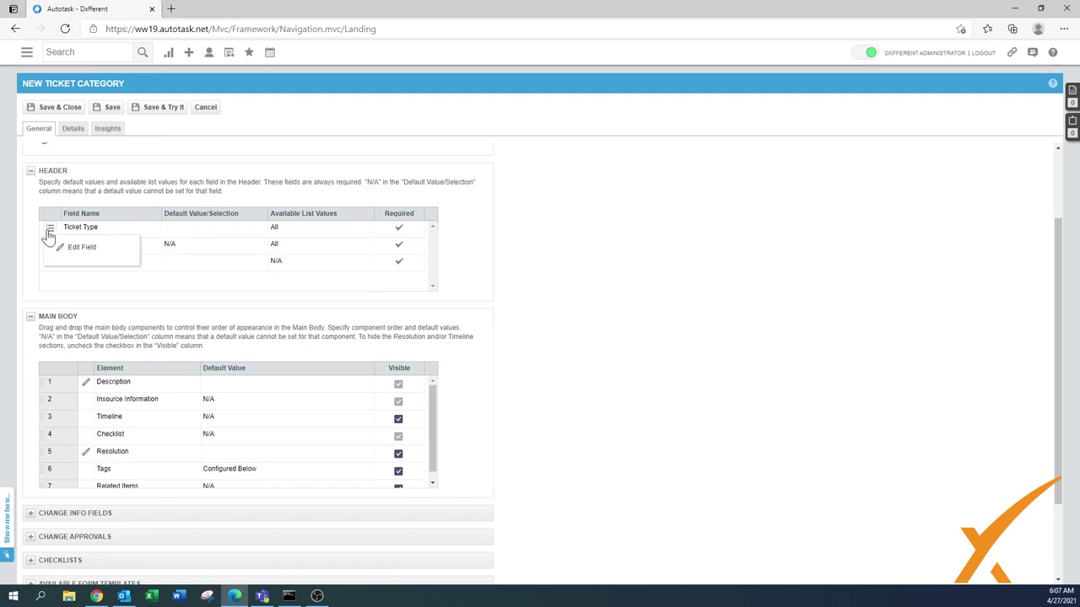
click(85, 248)
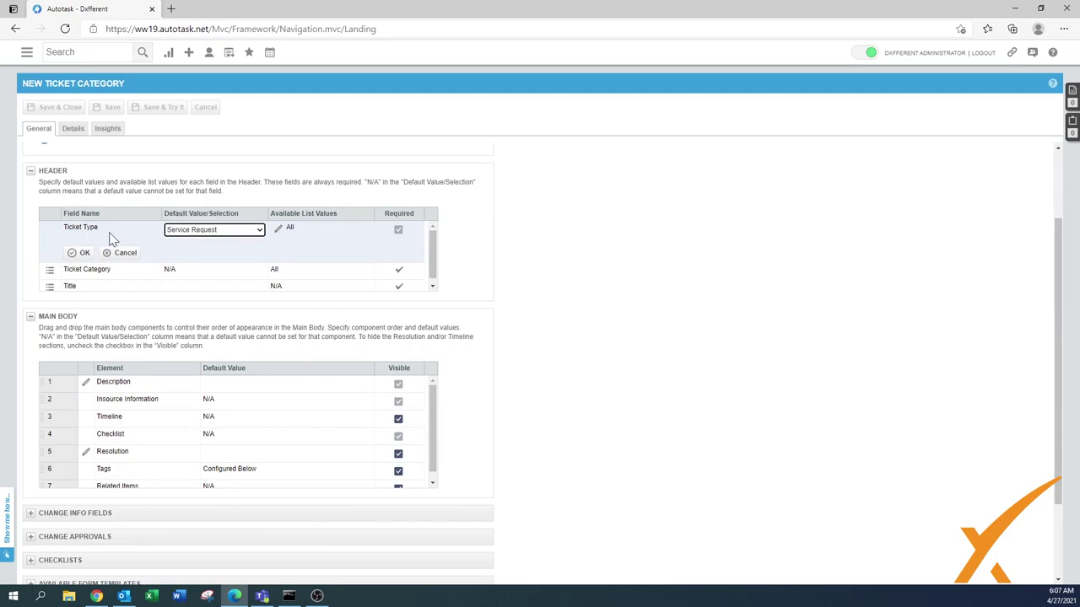
click(259, 232)
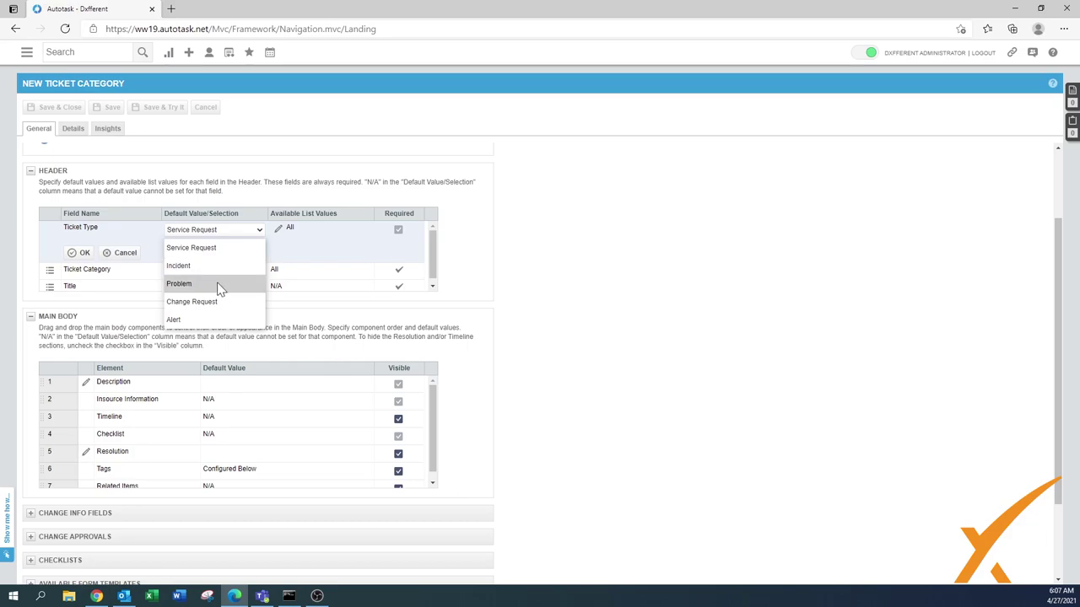
click(178, 322)
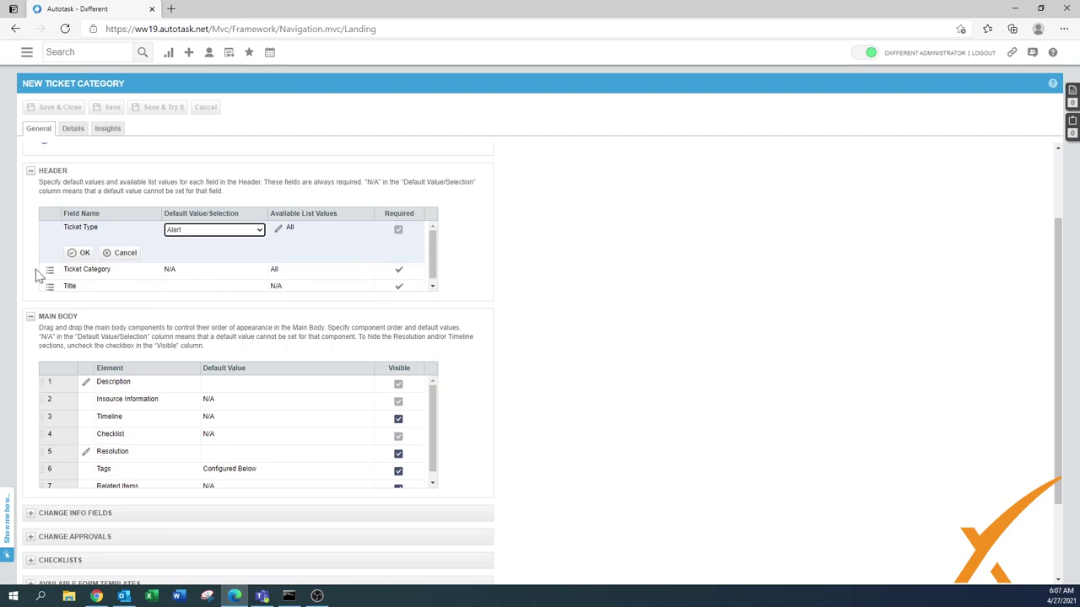
click(84, 253)
- Review the available list values for the Ticket Category header field without changing them
click(49, 244)
click(75, 273)
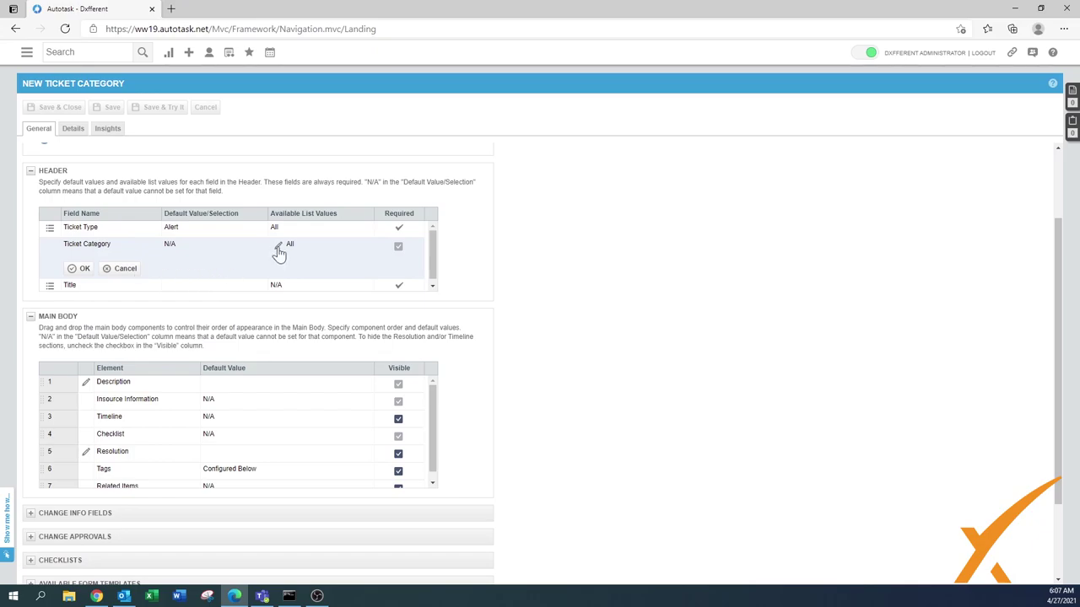
click(278, 247)
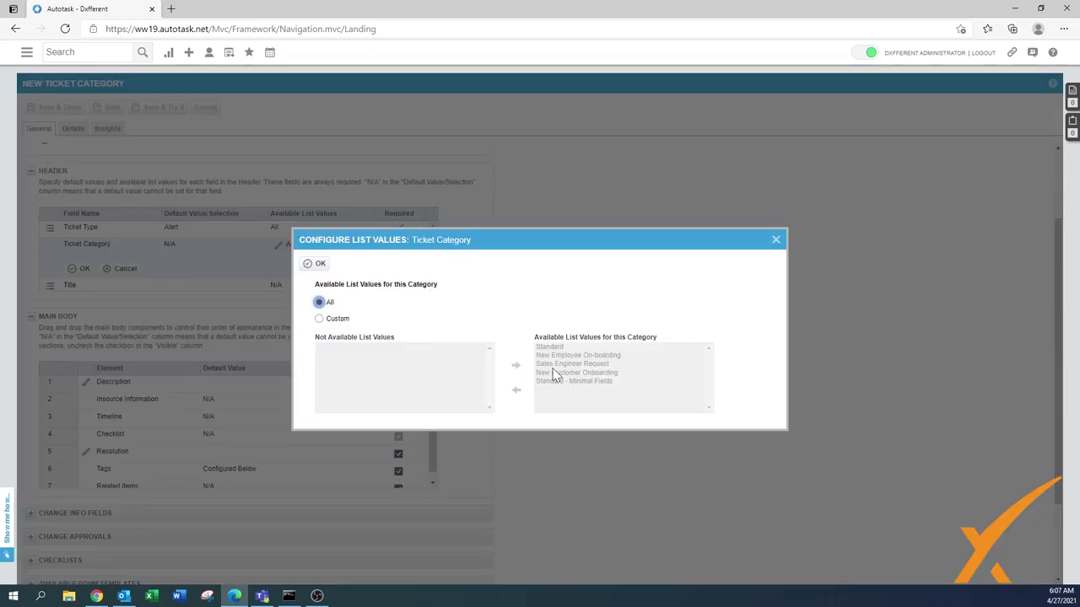
click(776, 239)
click(118, 270)
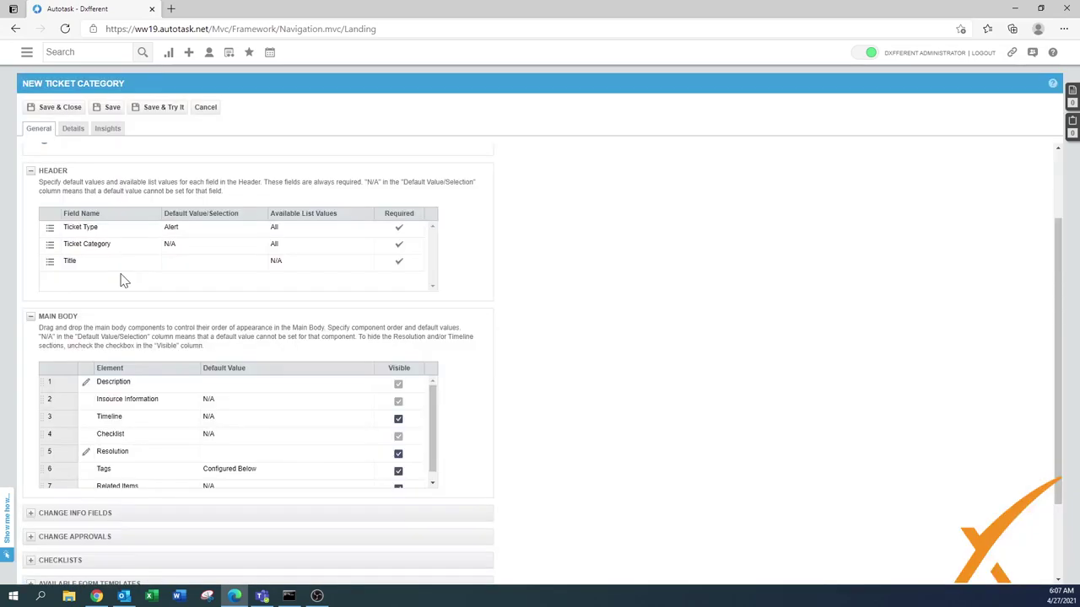
- Set the default value of the Title header field to "Alert:"
mouse_move(49, 272)
click(72, 283)
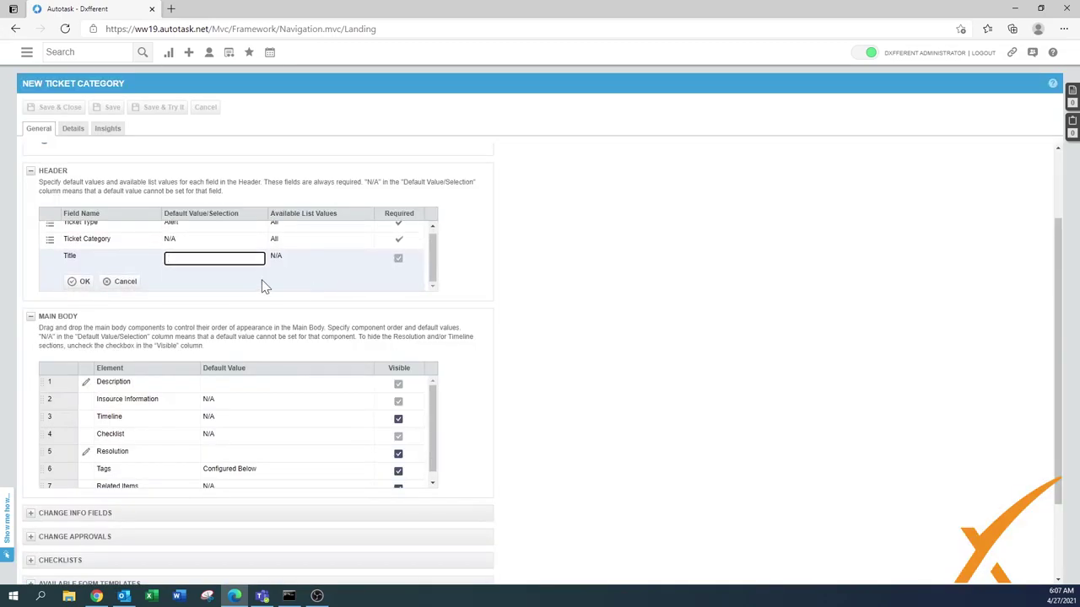
text(Alert:)
click(75, 281)
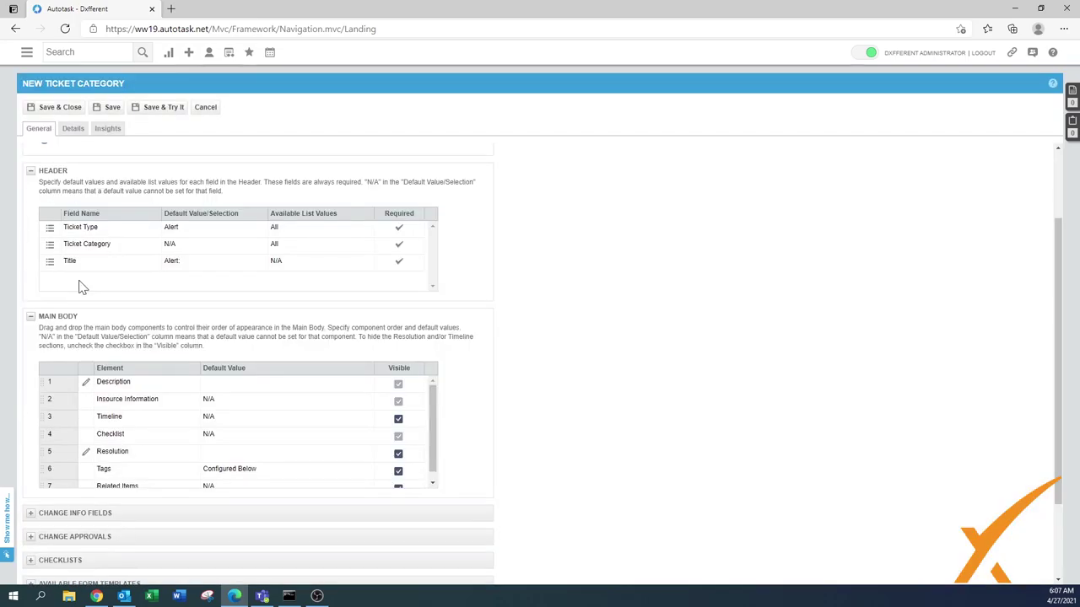
- Move the Resolution element above Checklist in the category's main body order
scroll(332, 308, down, 3)
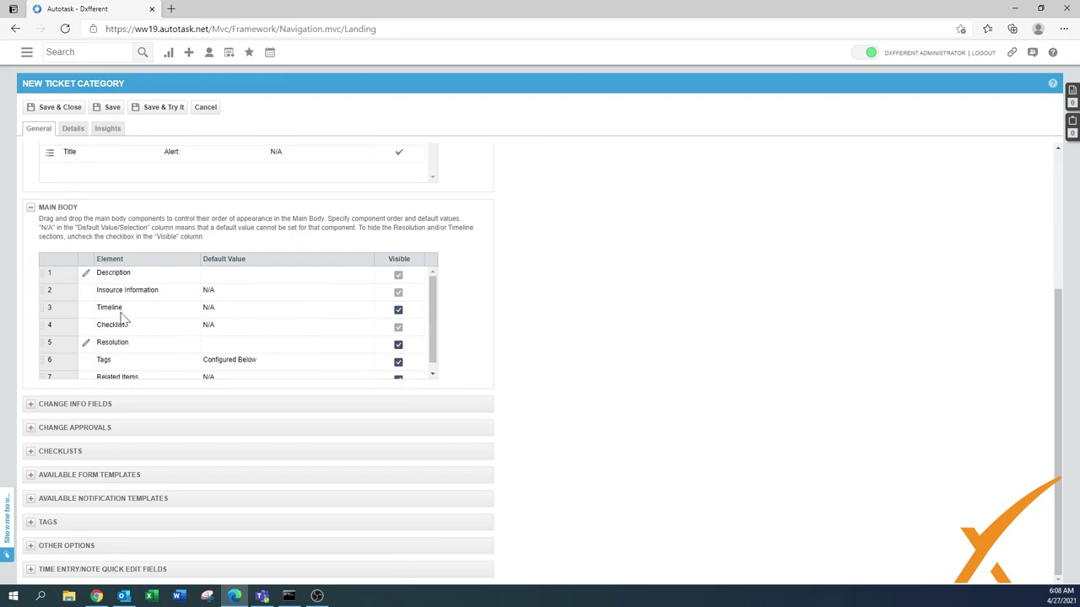
drag(439, 325, 420, 301)
drag(61, 348, 62, 317)
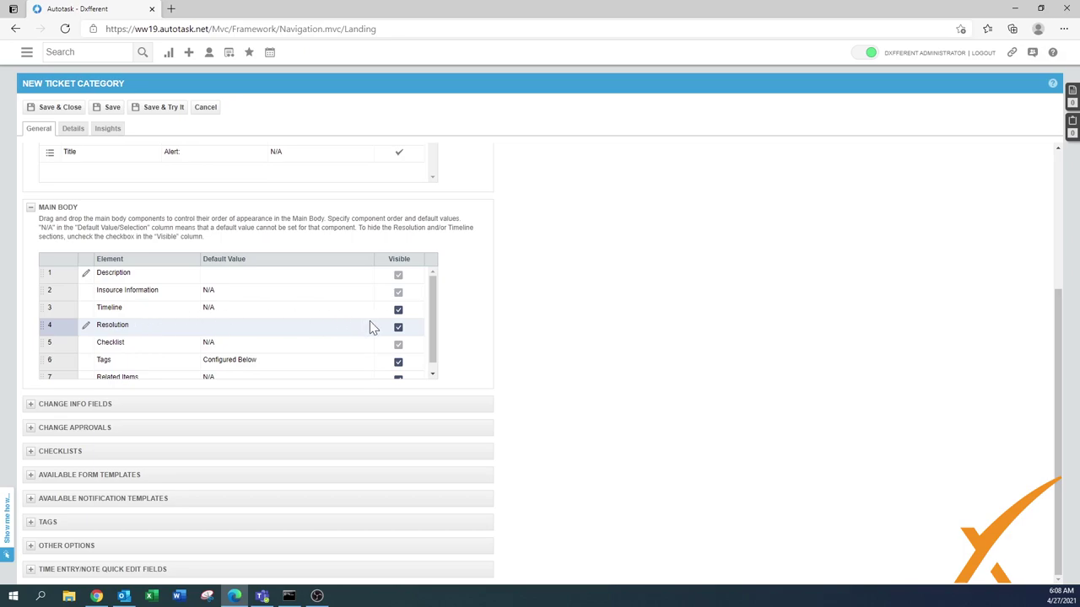
- Hide the Timeline, Tags and Related Items elements in the category's main body
click(399, 309)
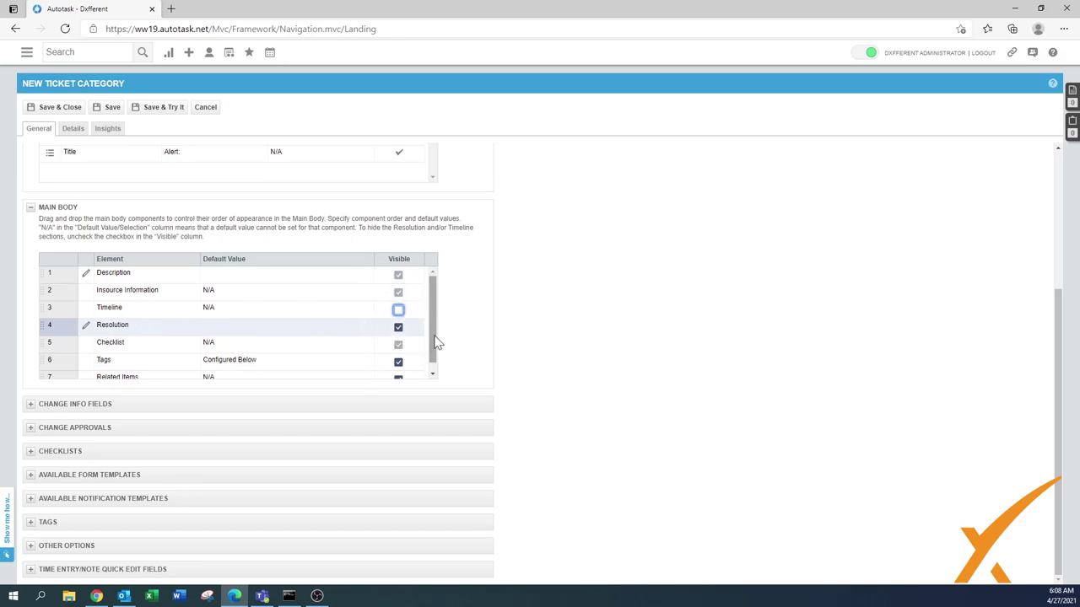
scroll(436, 342, down, 1)
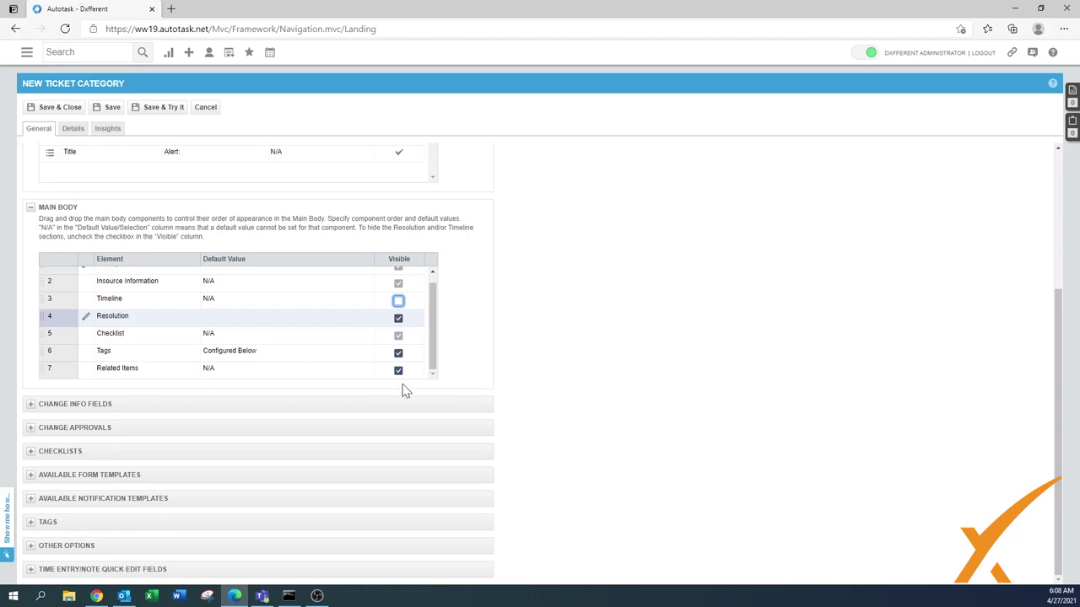
click(397, 353)
click(398, 370)
- Move Impact Analysis, Implementation Plan, Roll Out Plan, Back Out Plan and Review Notes to the hidden change info fields
click(31, 405)
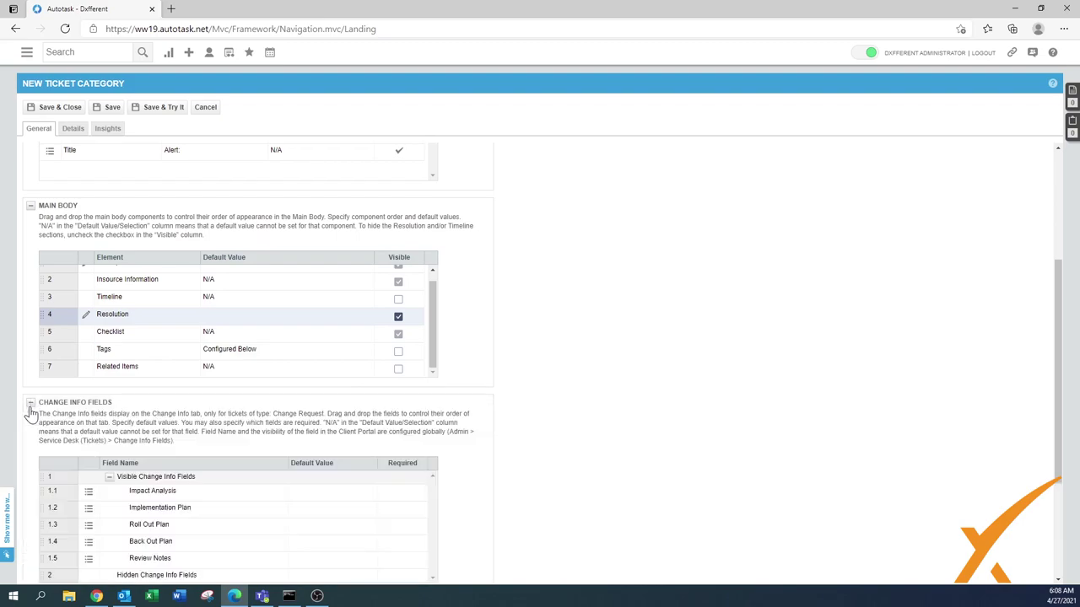
scroll(732, 373, down, 2)
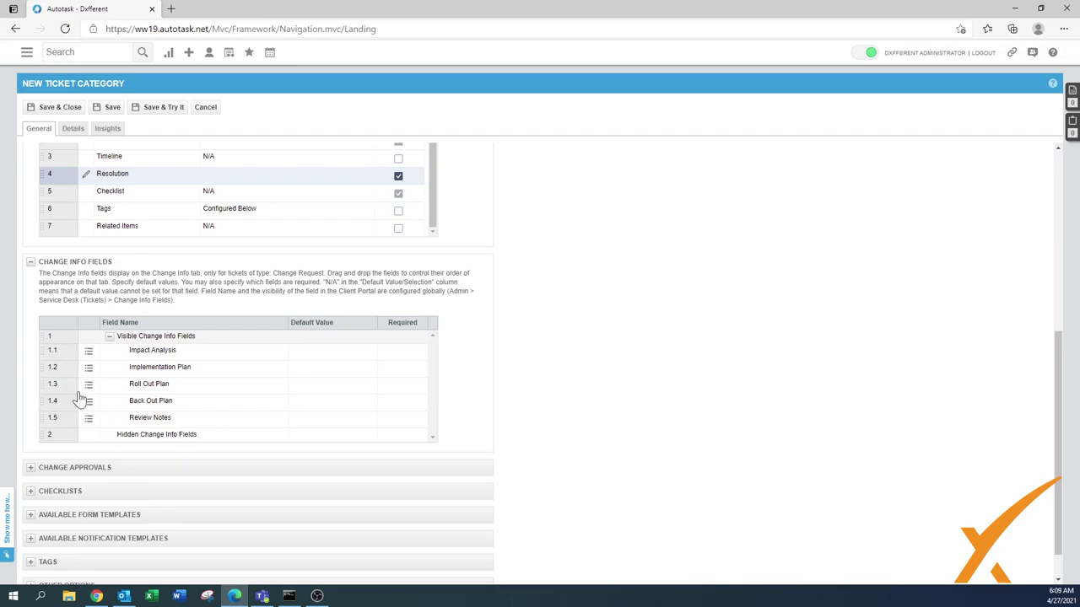
drag(66, 361, 73, 437)
drag(54, 353, 66, 433)
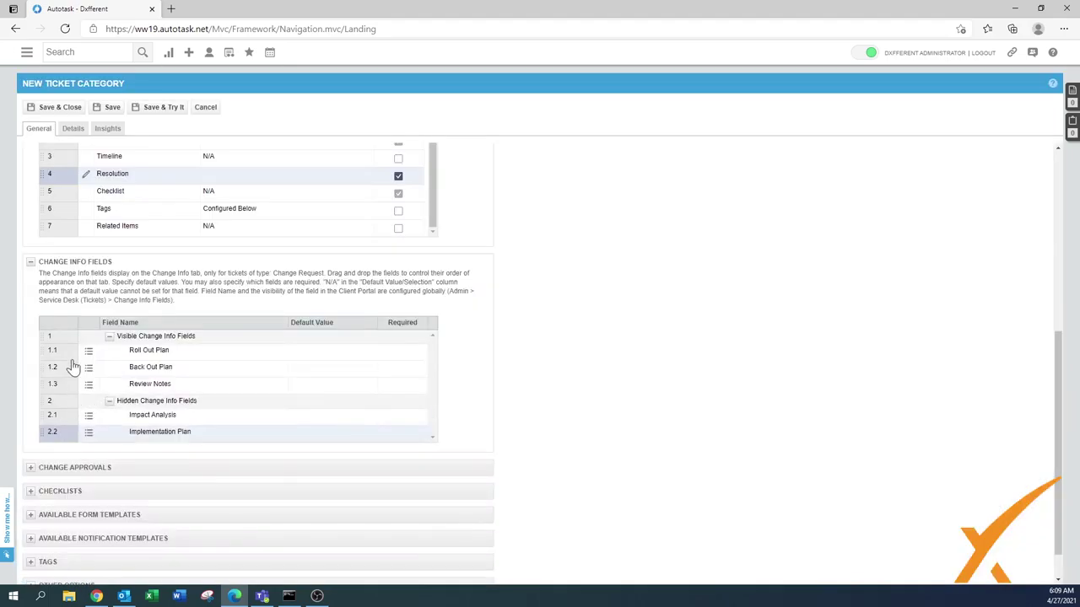
drag(67, 351, 70, 426)
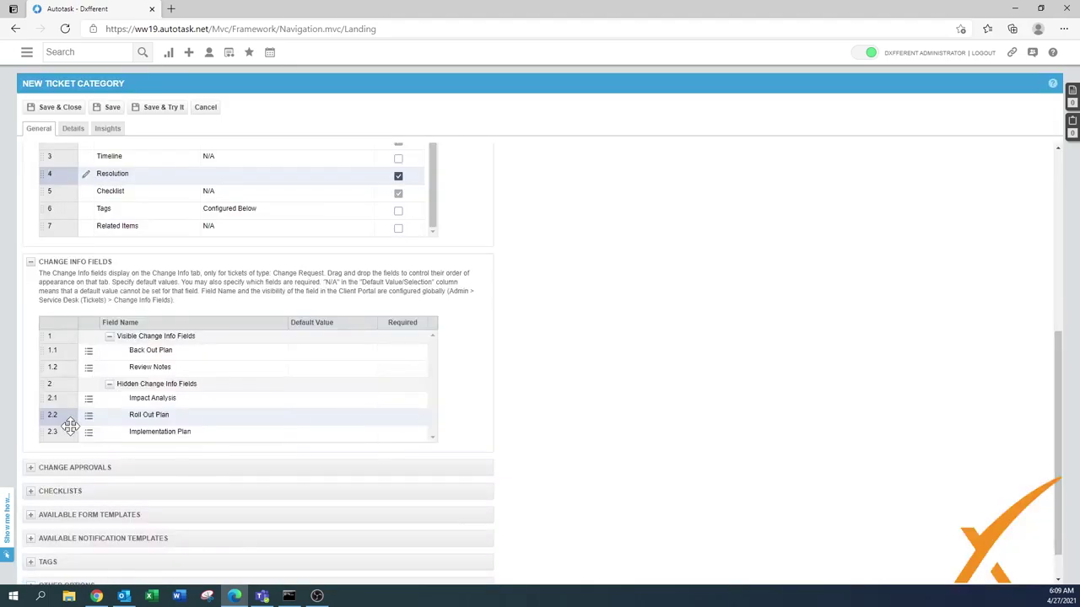
drag(63, 353, 76, 429)
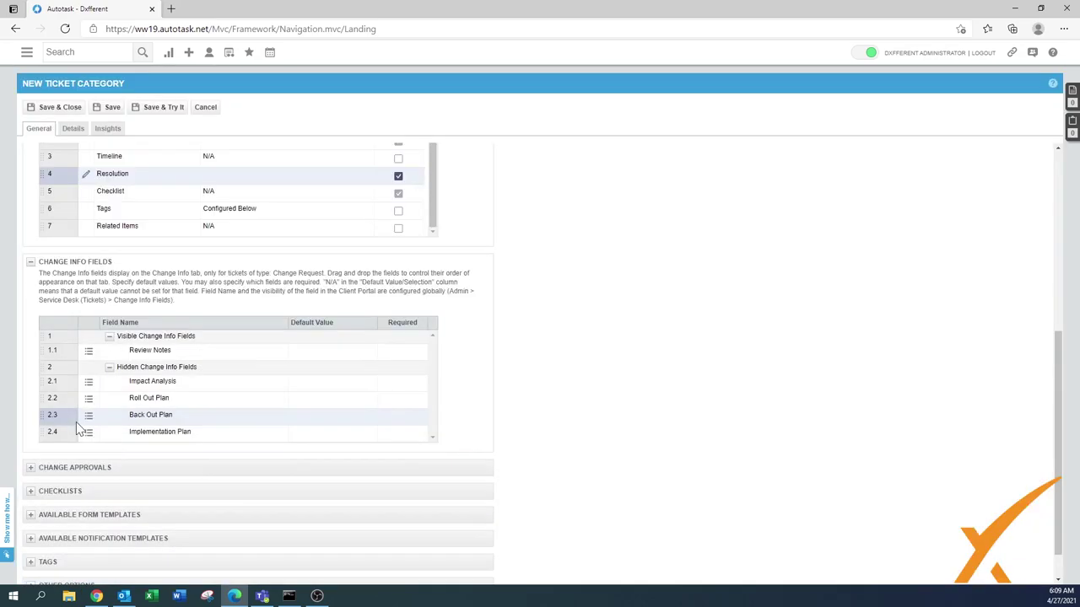
drag(68, 352, 71, 426)
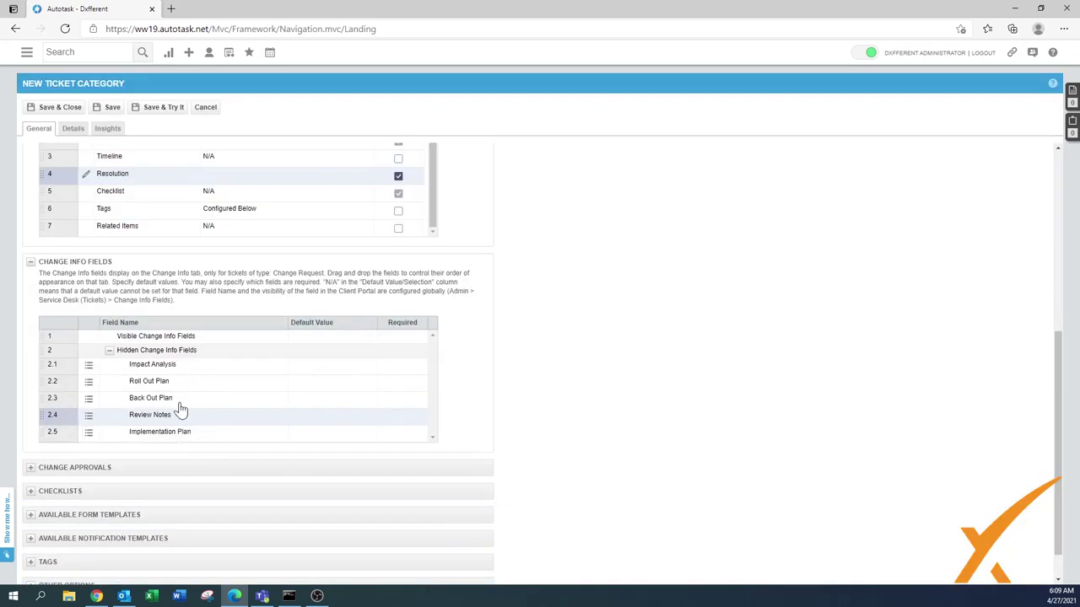
click(32, 262)
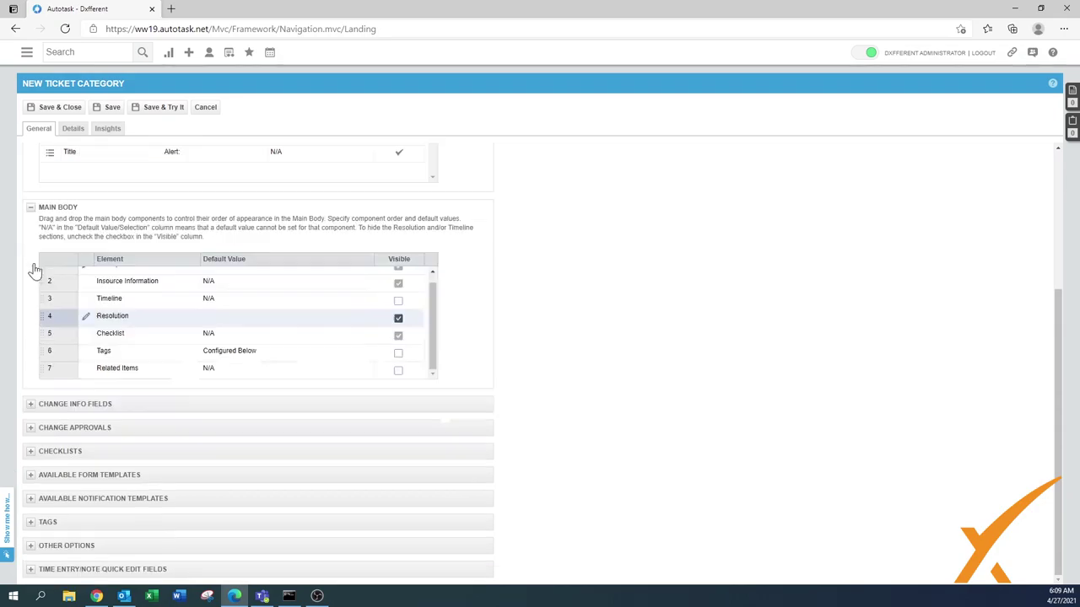
- Review the Change Approvals and Checklists settings of the new ticket category
click(30, 429)
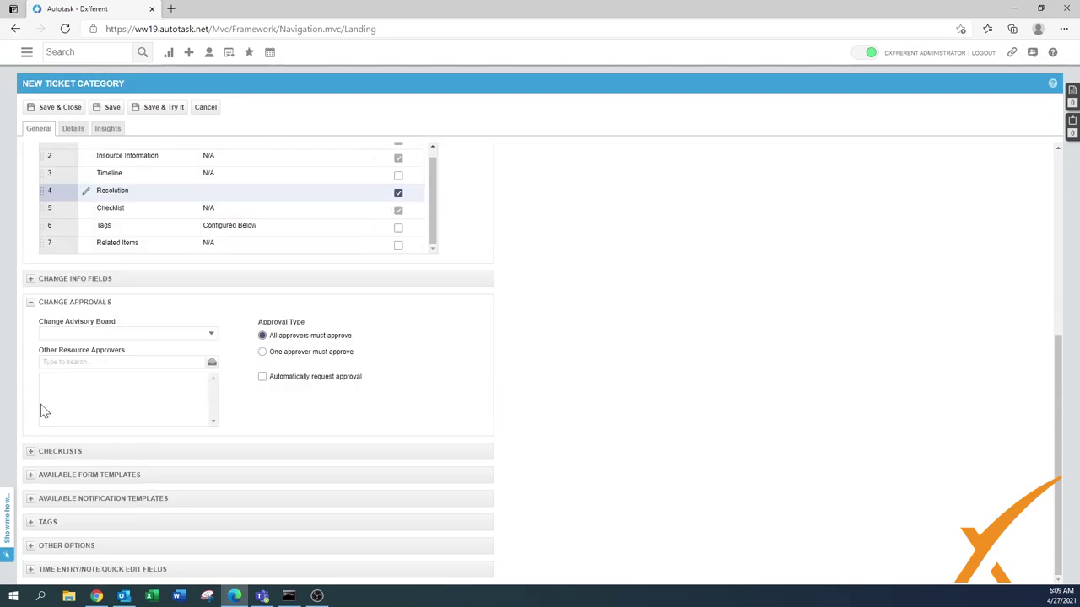
click(30, 304)
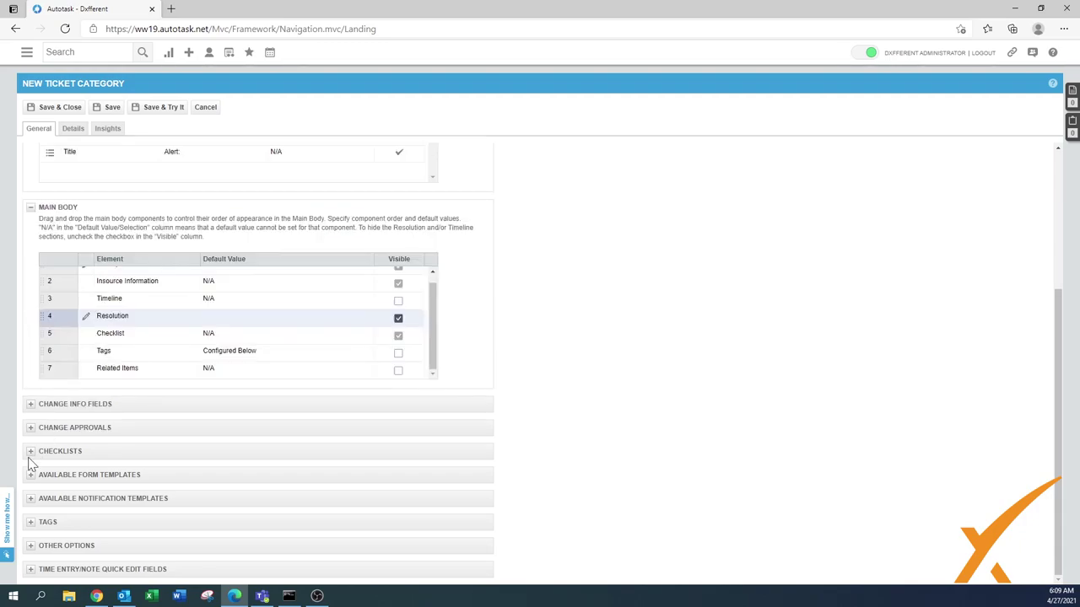
click(30, 452)
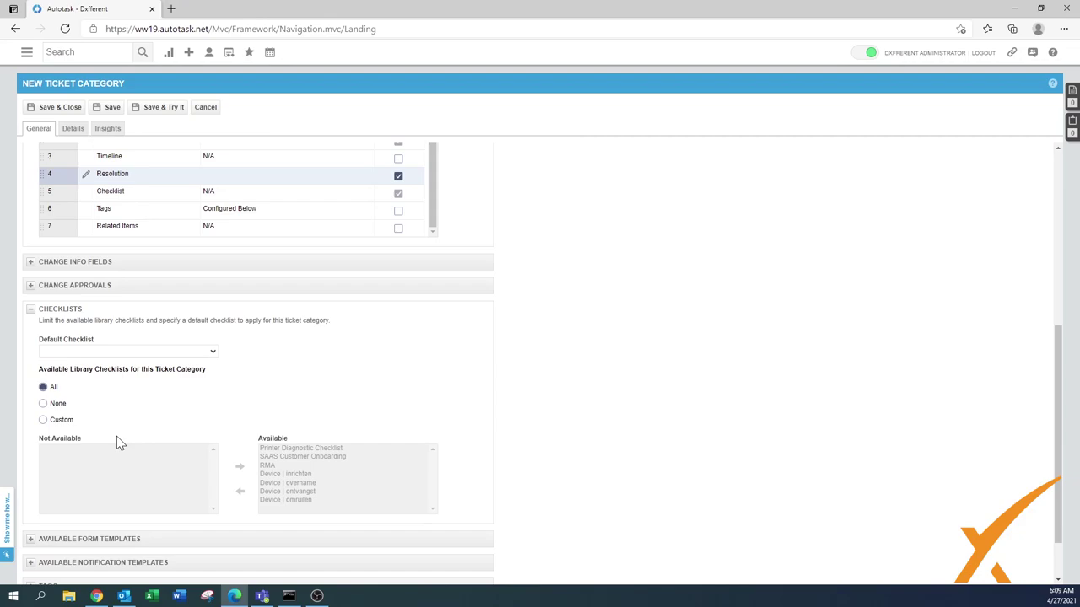
click(31, 312)
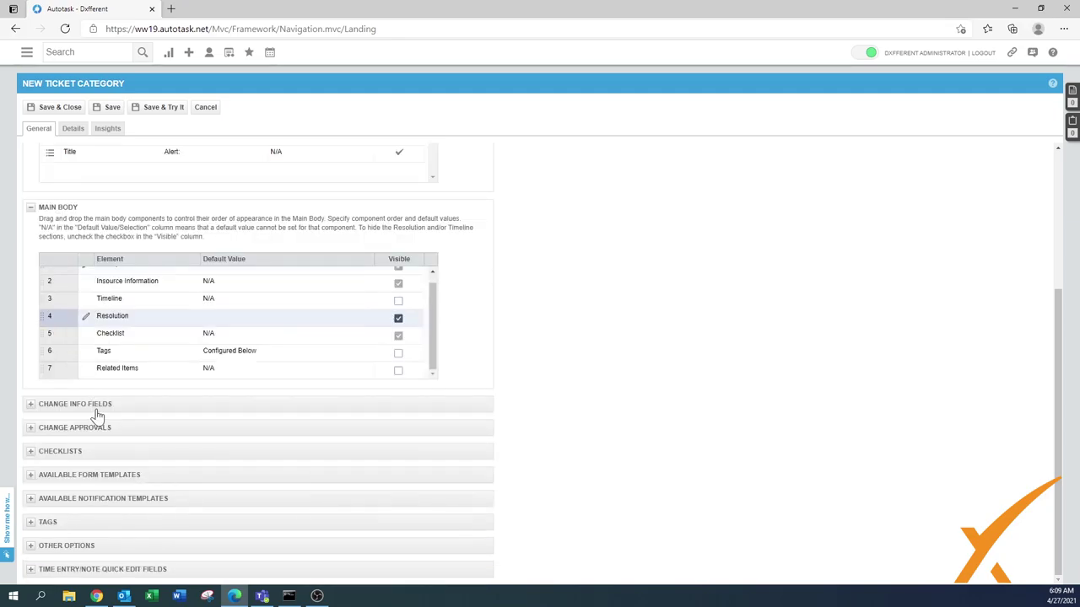
- Switch the category's available ticket form templates to Custom and make PW RST - Password Reset unavailable
click(32, 476)
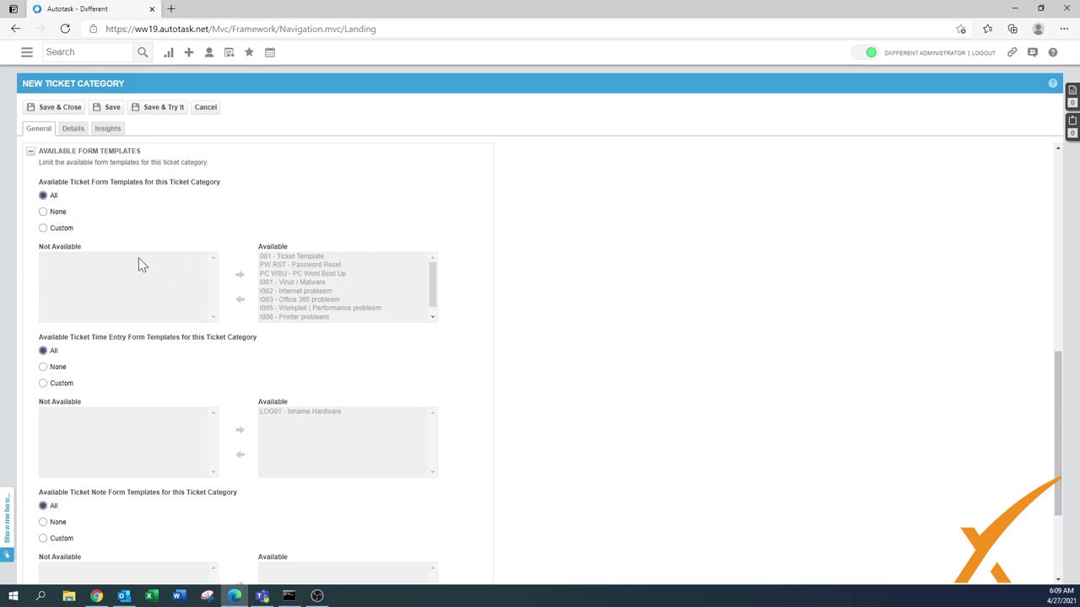
click(43, 211)
click(43, 227)
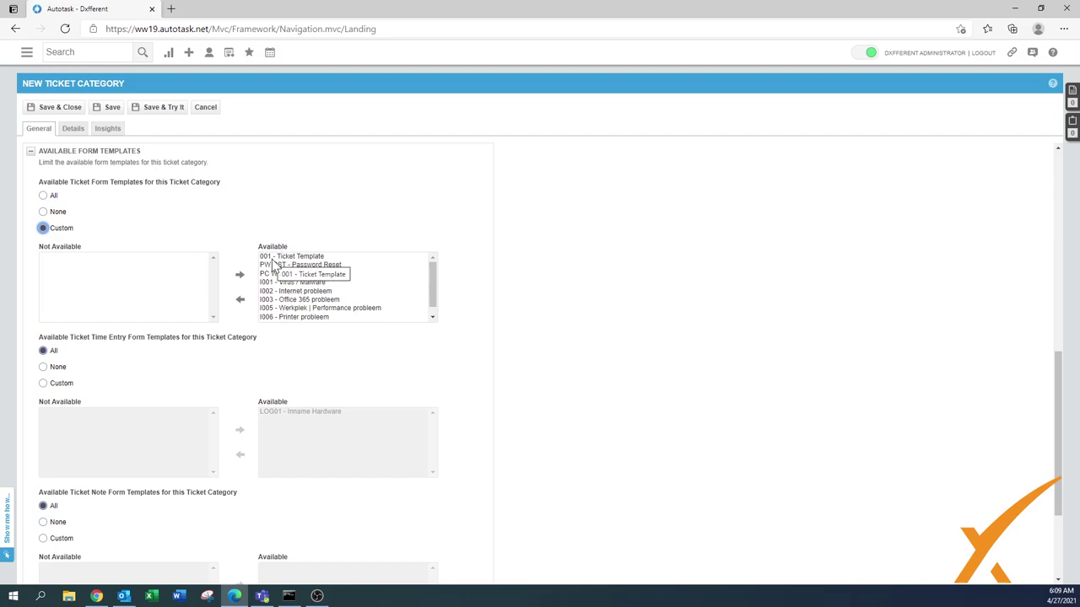
click(313, 265)
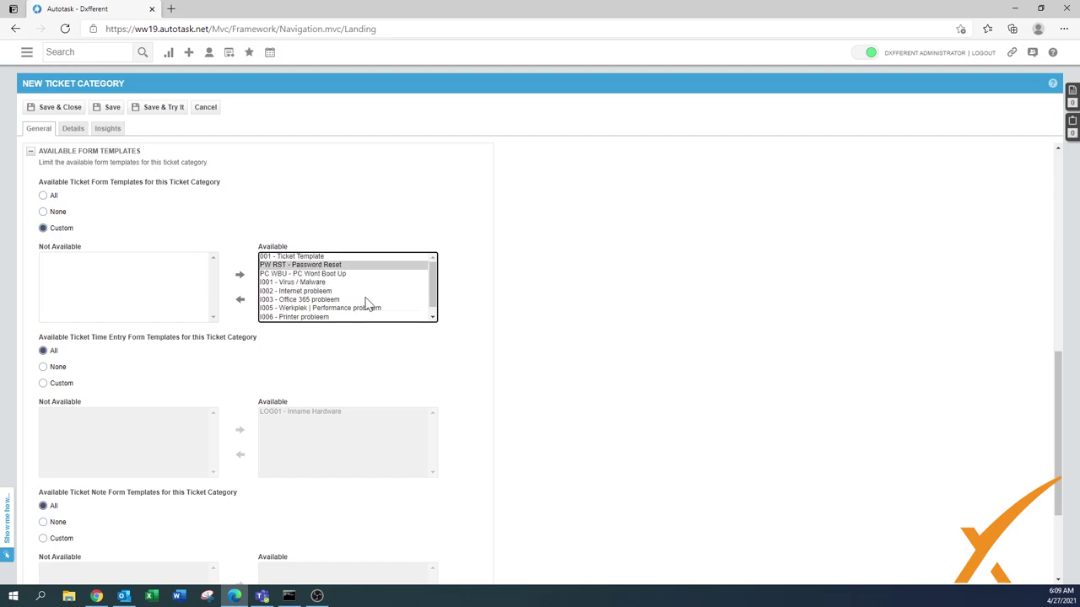
click(241, 301)
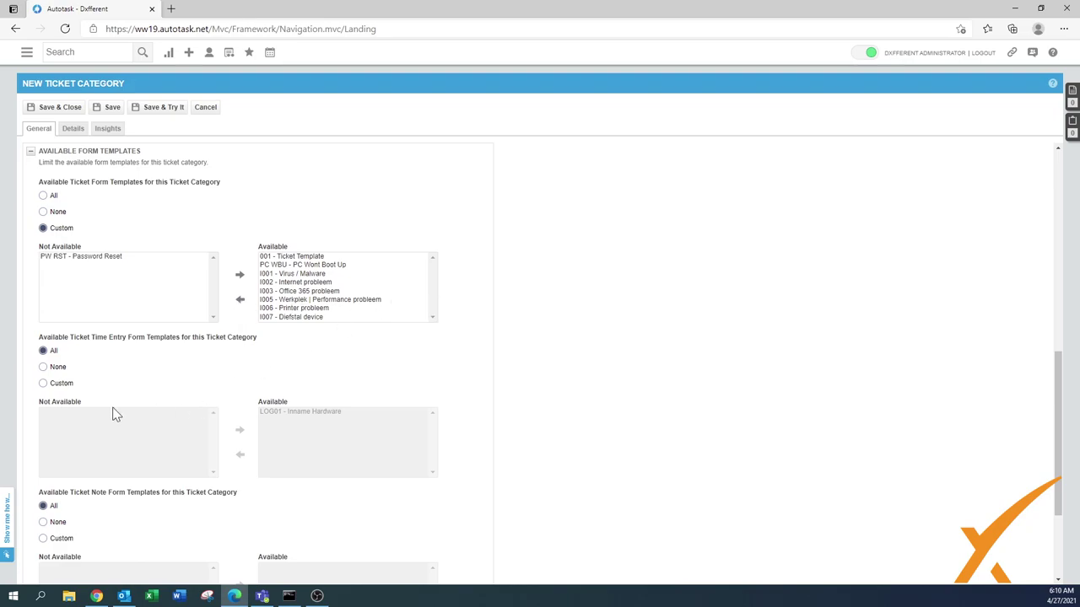
- Switch the category's time entry form templates to Custom and make LOG01 - Inname Hardware unavailable
click(43, 383)
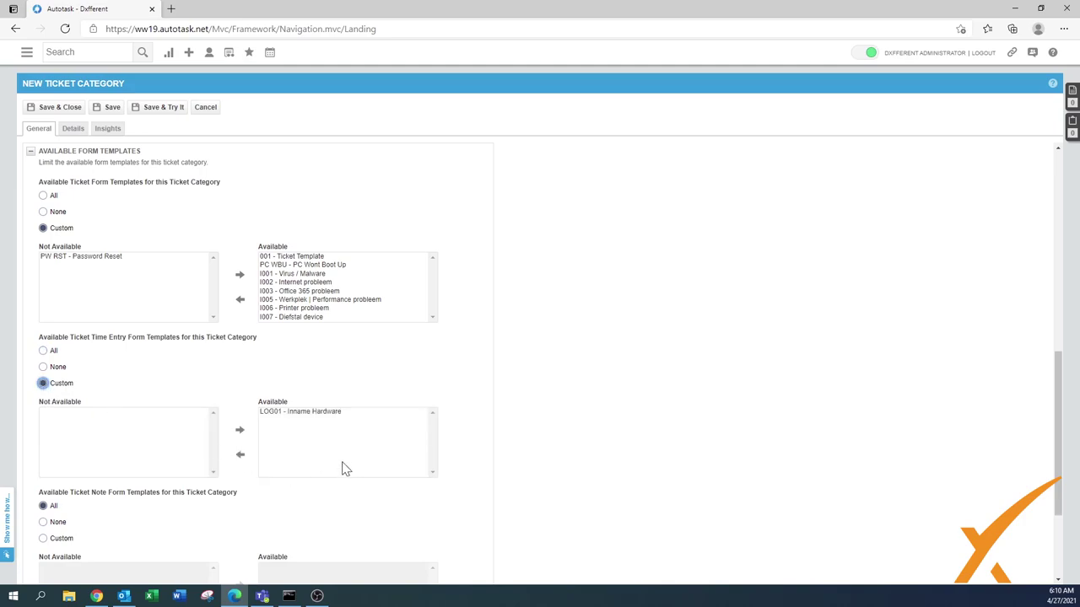
click(301, 417)
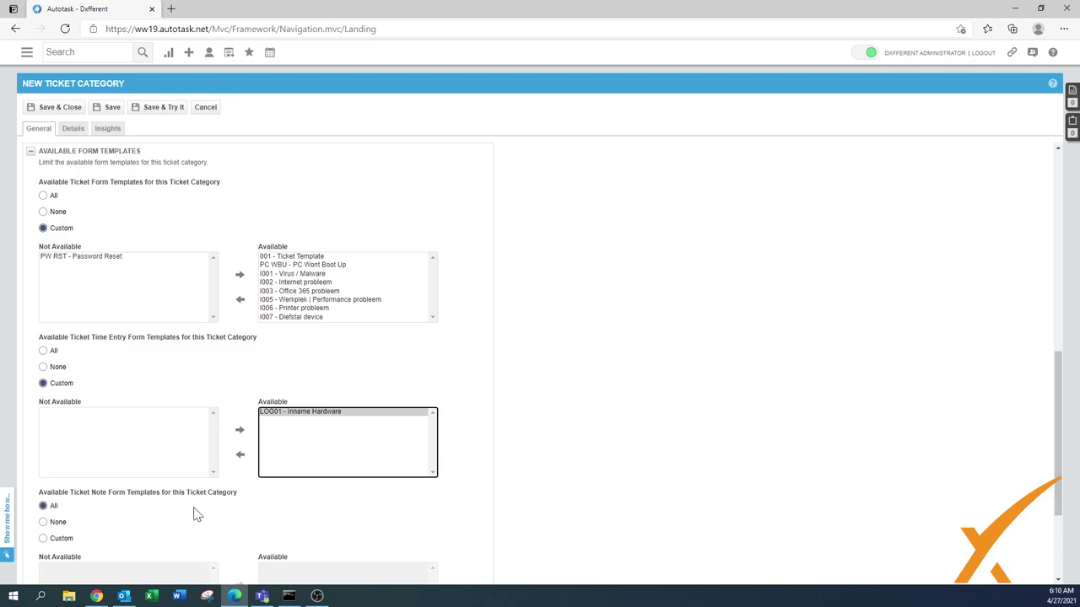
click(240, 456)
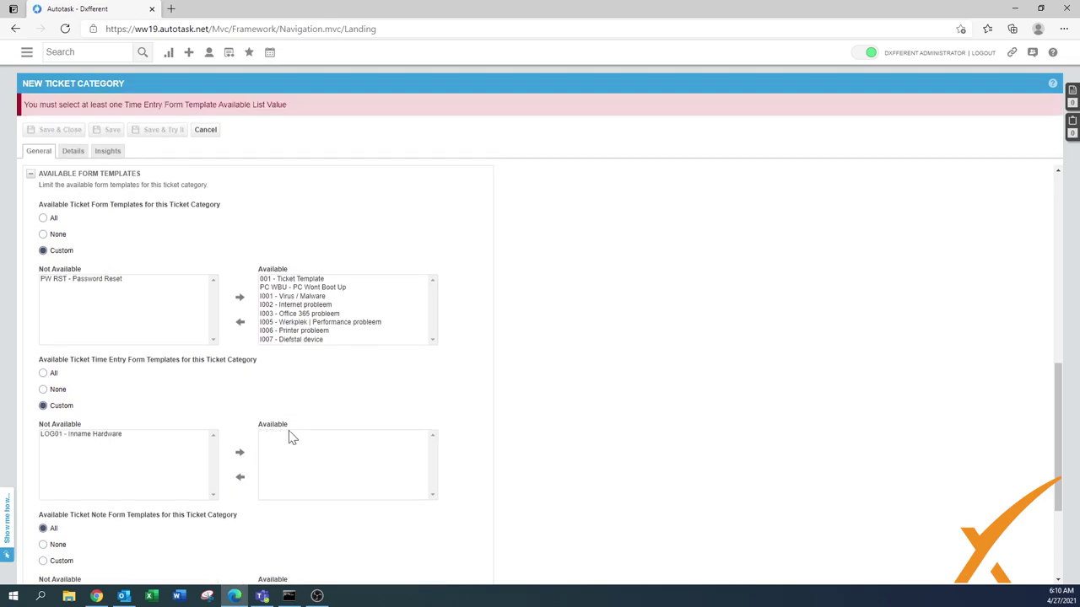
- Check the Checklists settings and collapse all expanded sections of the category's general settings
scroll(171, 395, down, 1)
scroll(170, 395, up, 3)
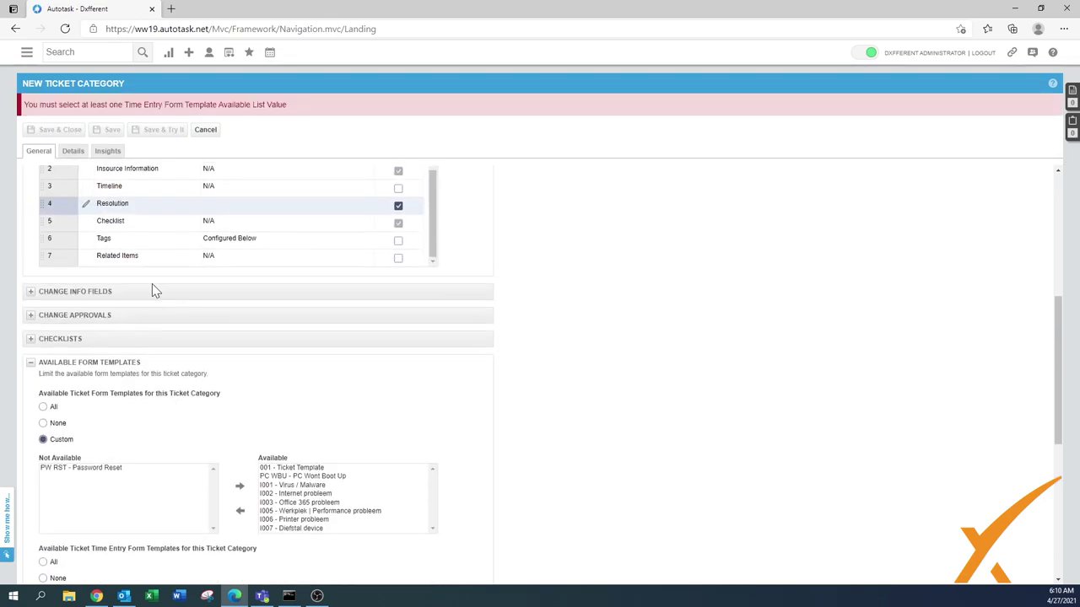
click(31, 339)
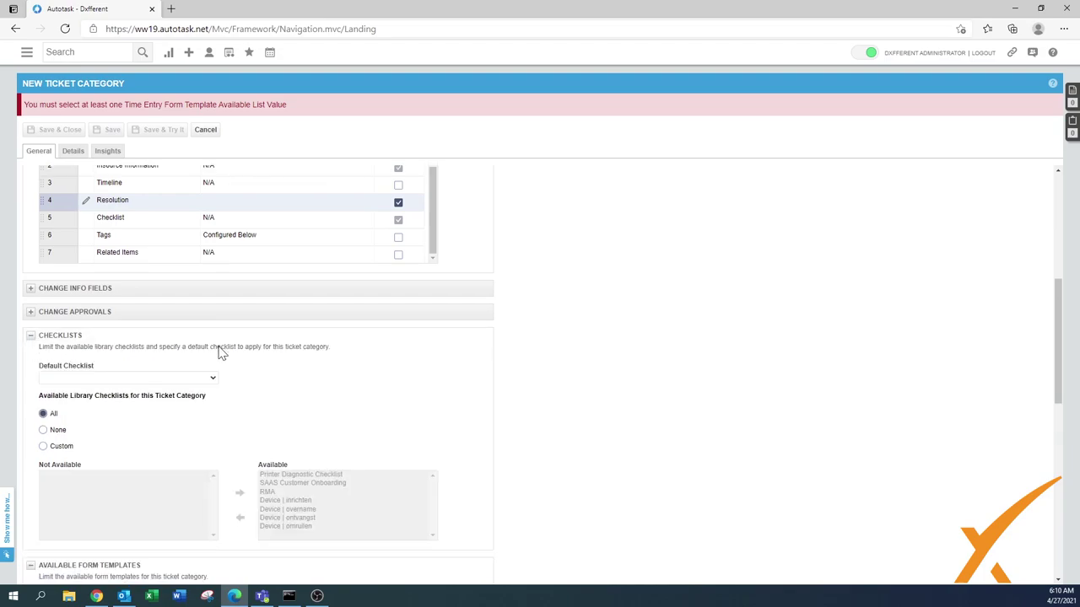
scroll(221, 353, down, 2)
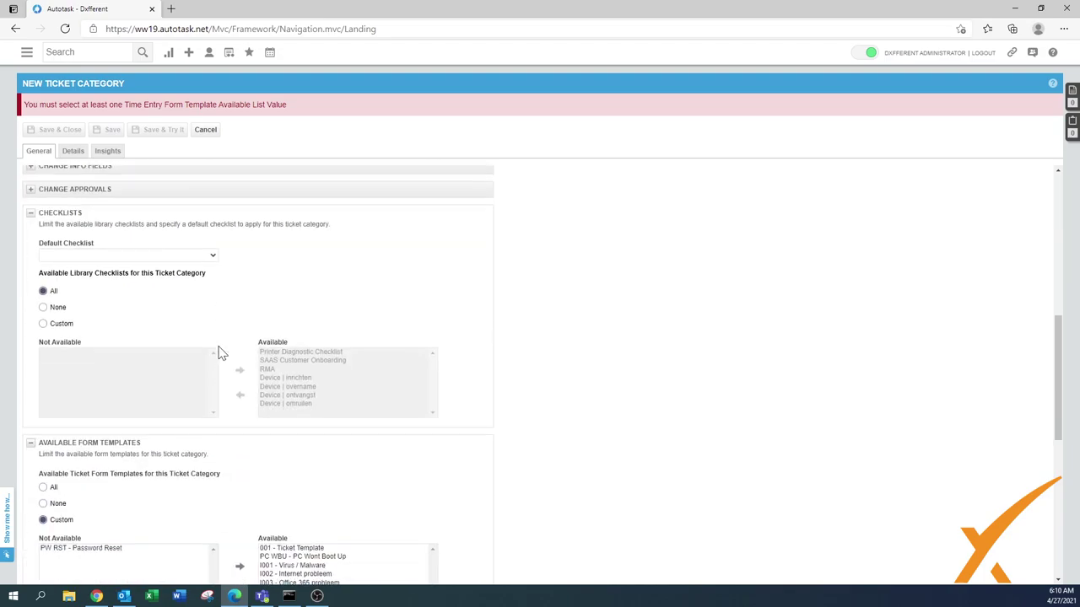
click(31, 213)
click(31, 241)
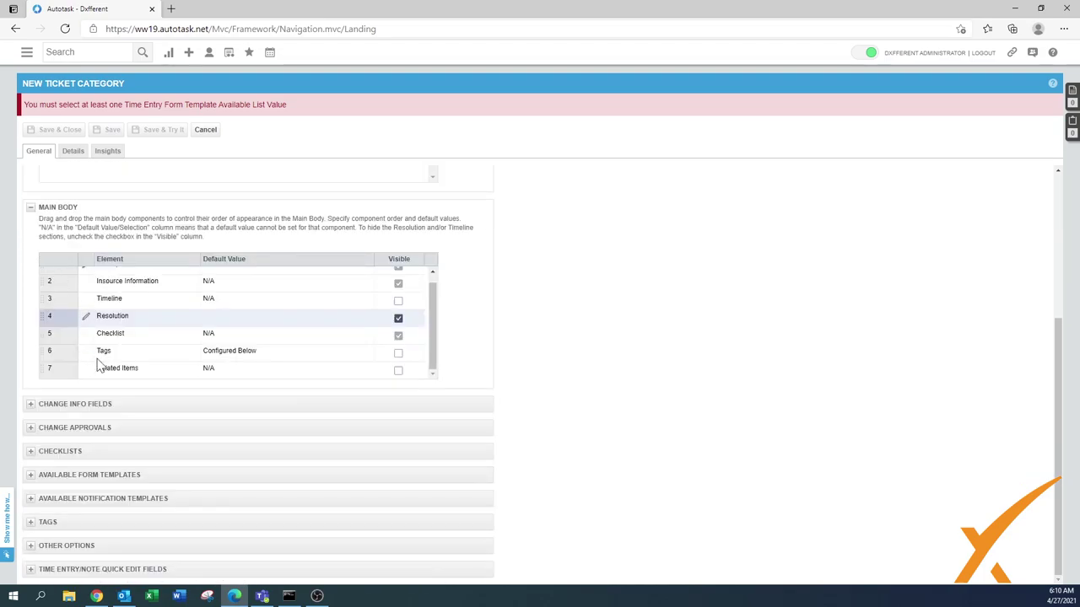
click(31, 207)
click(31, 235)
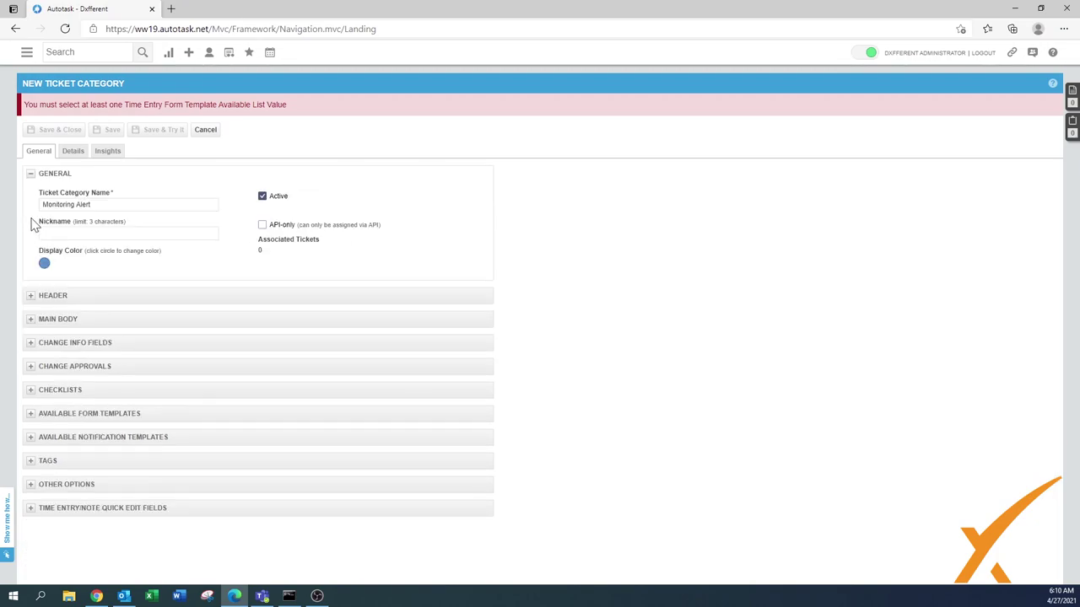
click(32, 174)
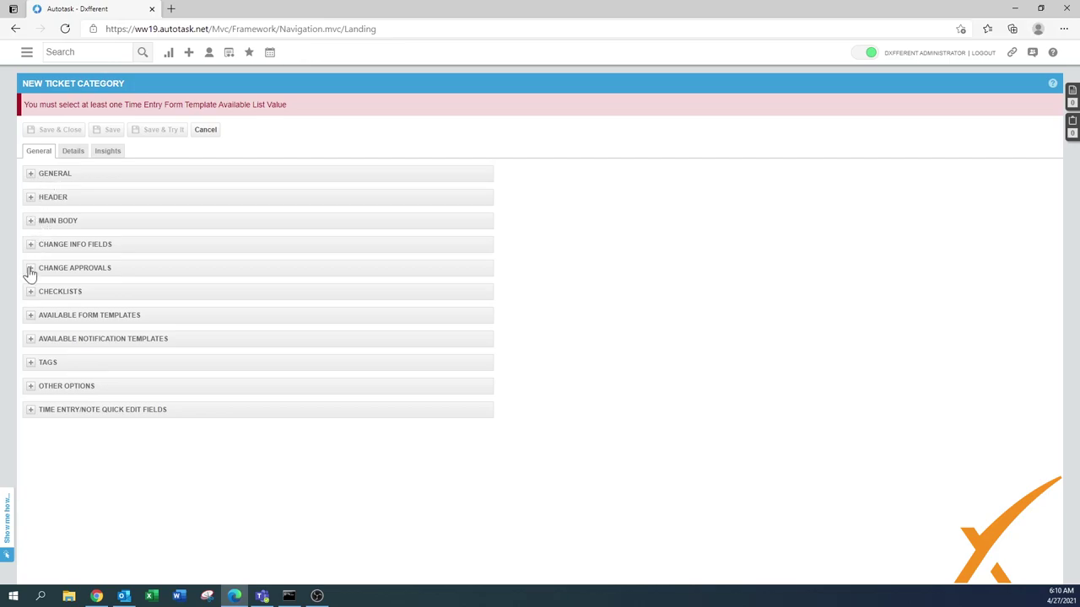
- Review the Available Notification Templates and Tags settings of the ticket category
click(31, 340)
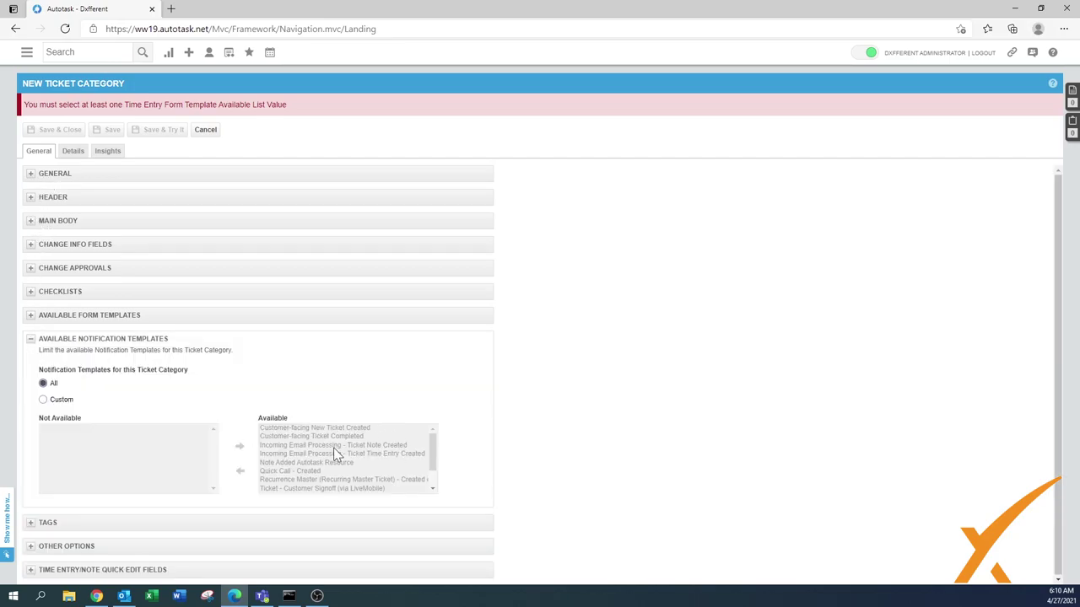
click(30, 341)
click(31, 363)
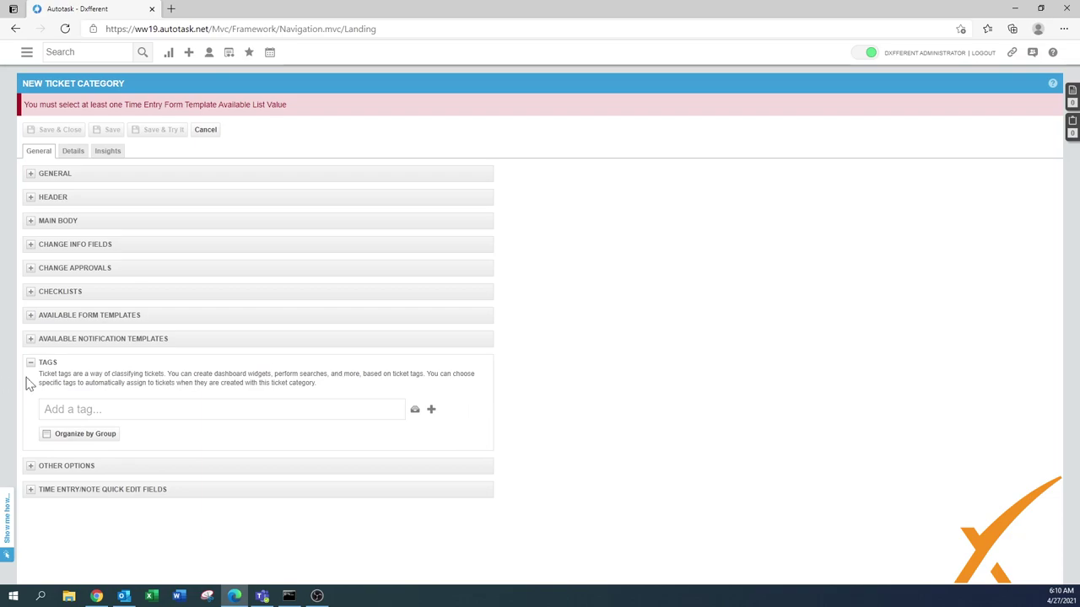
click(30, 363)
- In the category's other options, set time entry rounding to Do not round and enable the ticket stopwatch
click(31, 386)
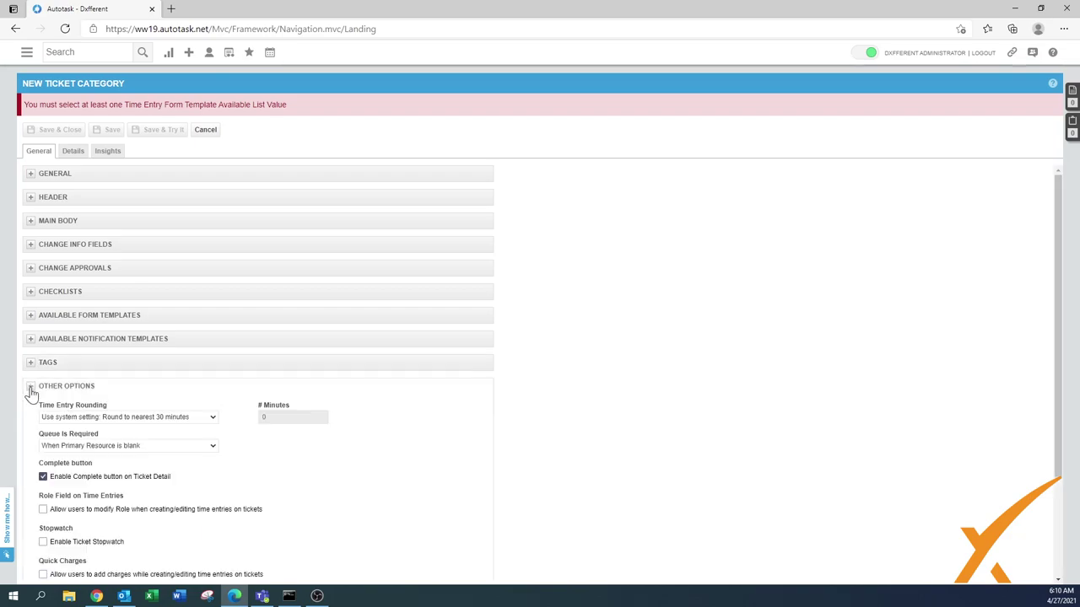
scroll(260, 431, down, 2)
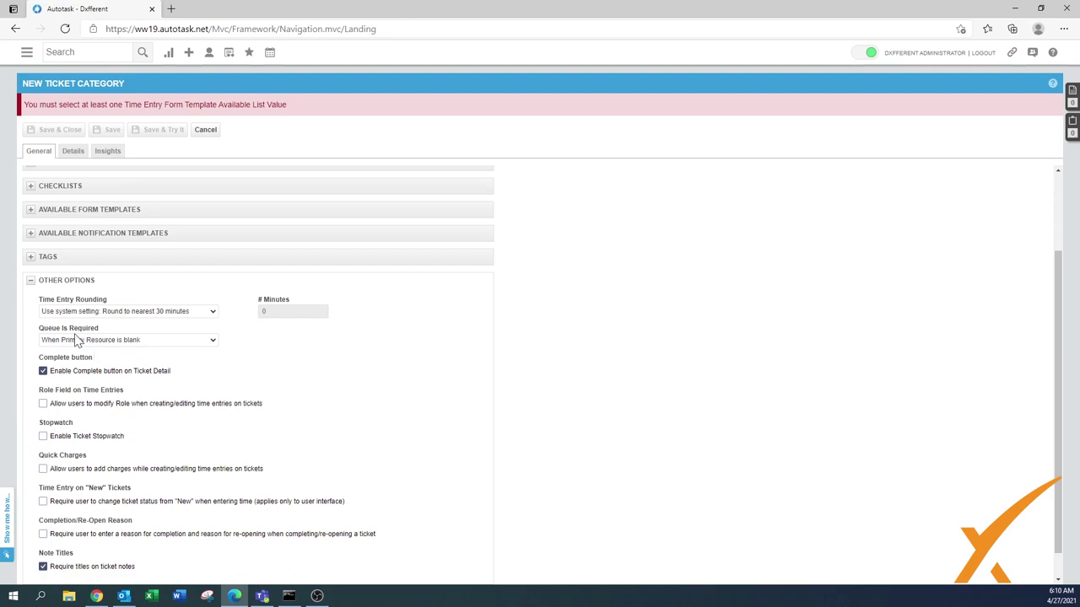
click(123, 312)
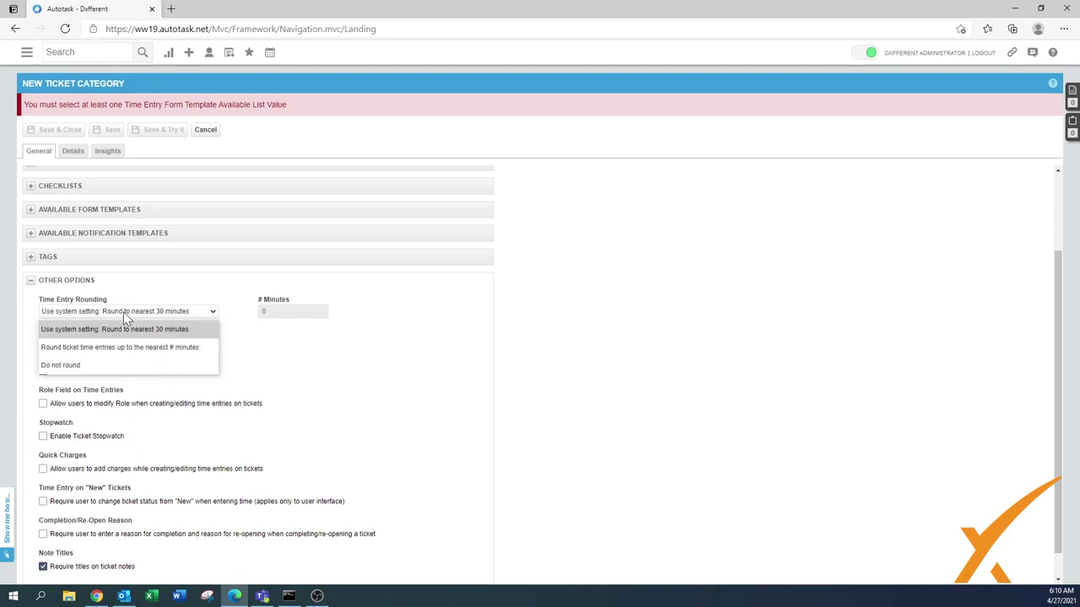
click(59, 365)
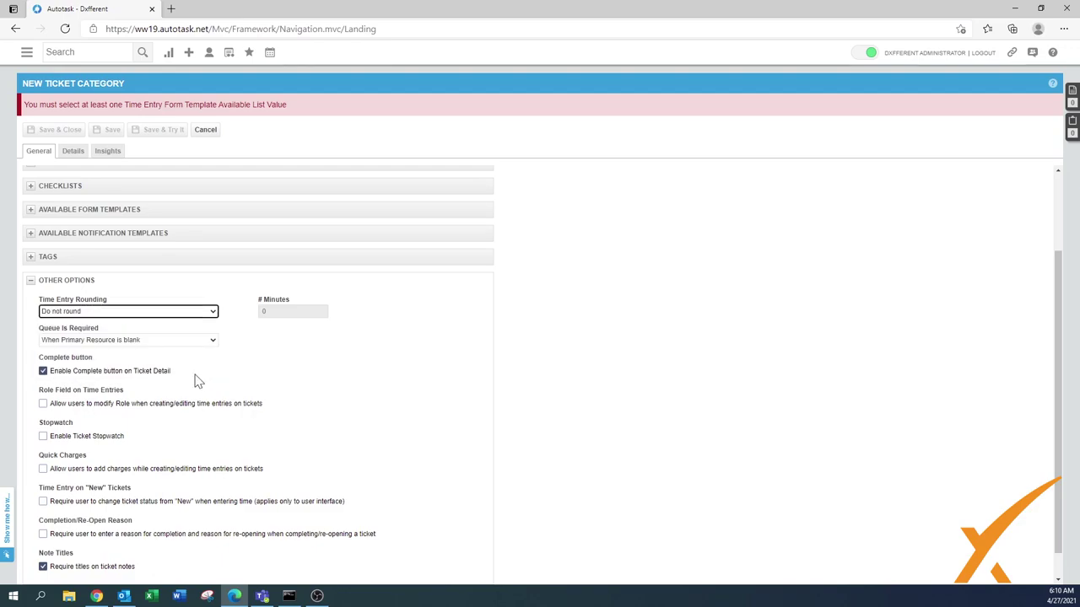
click(43, 436)
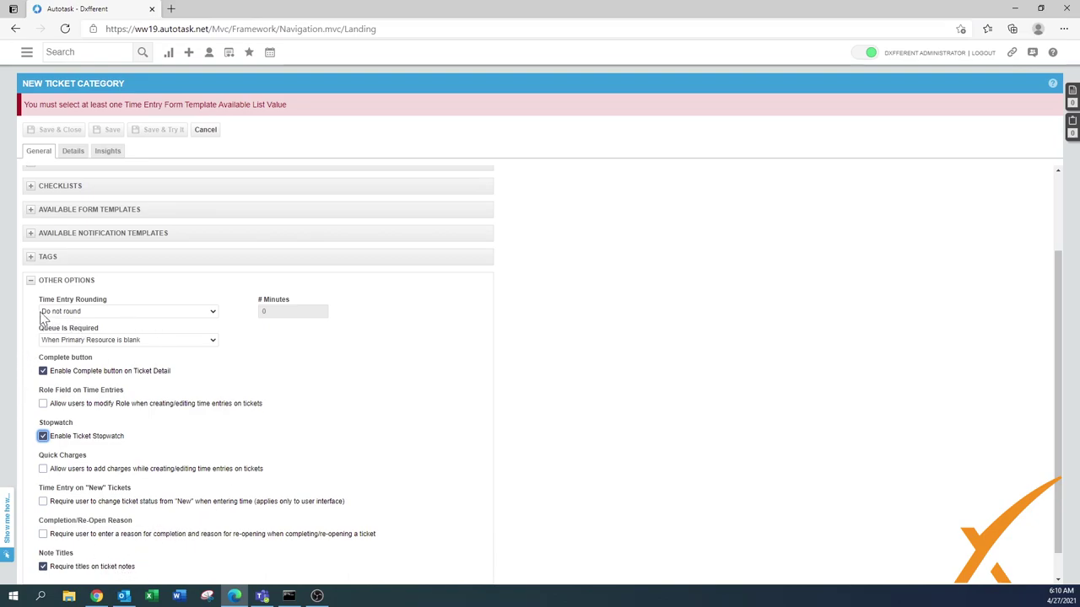
- Review the Time Entry/Note Quick Edit Fields of the ticket category
click(29, 282)
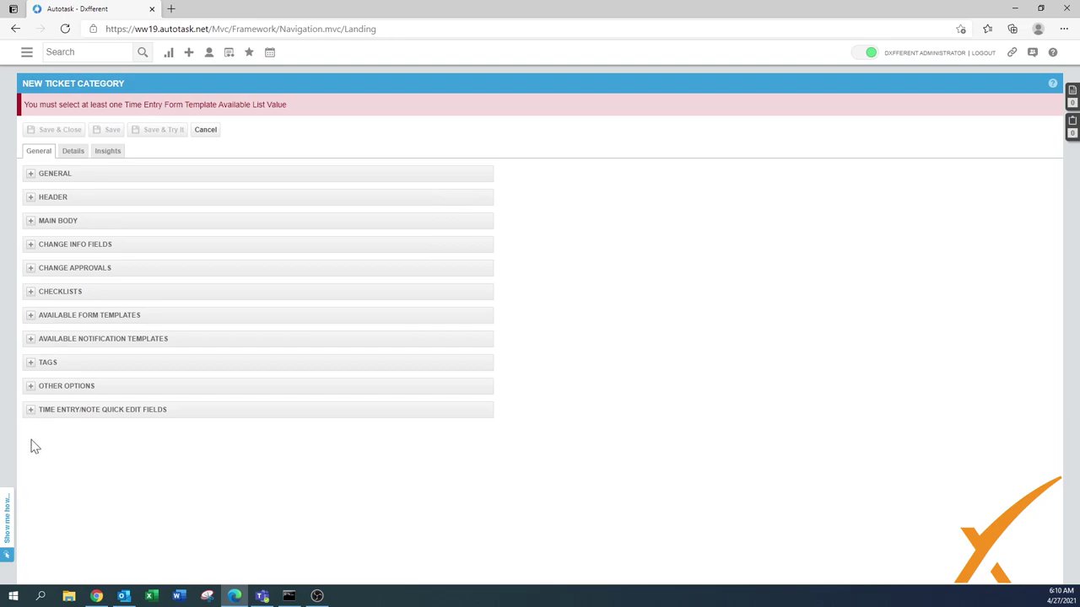
click(30, 411)
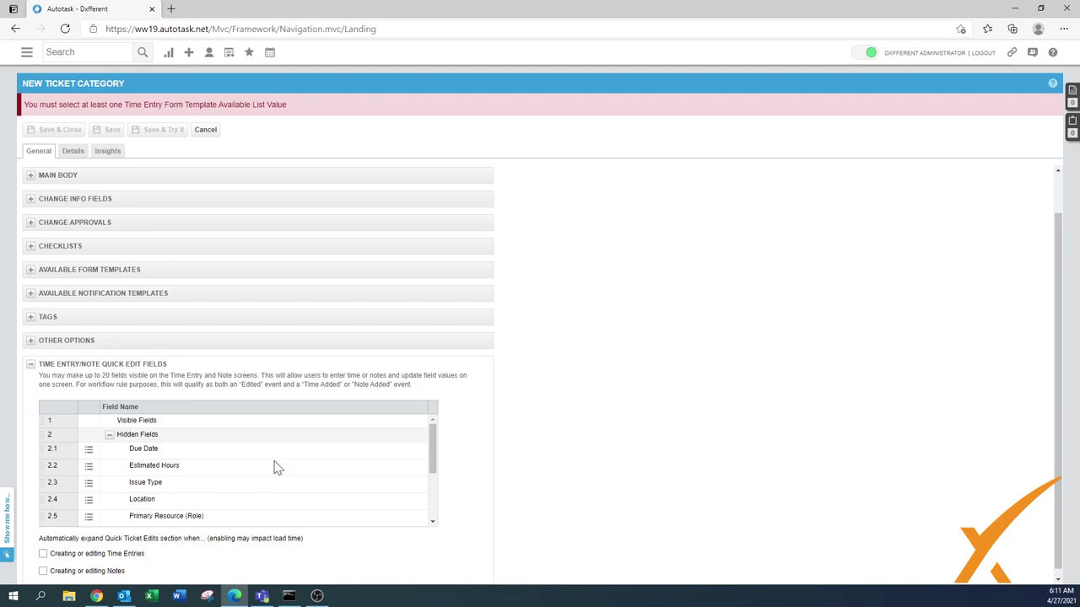
click(31, 364)
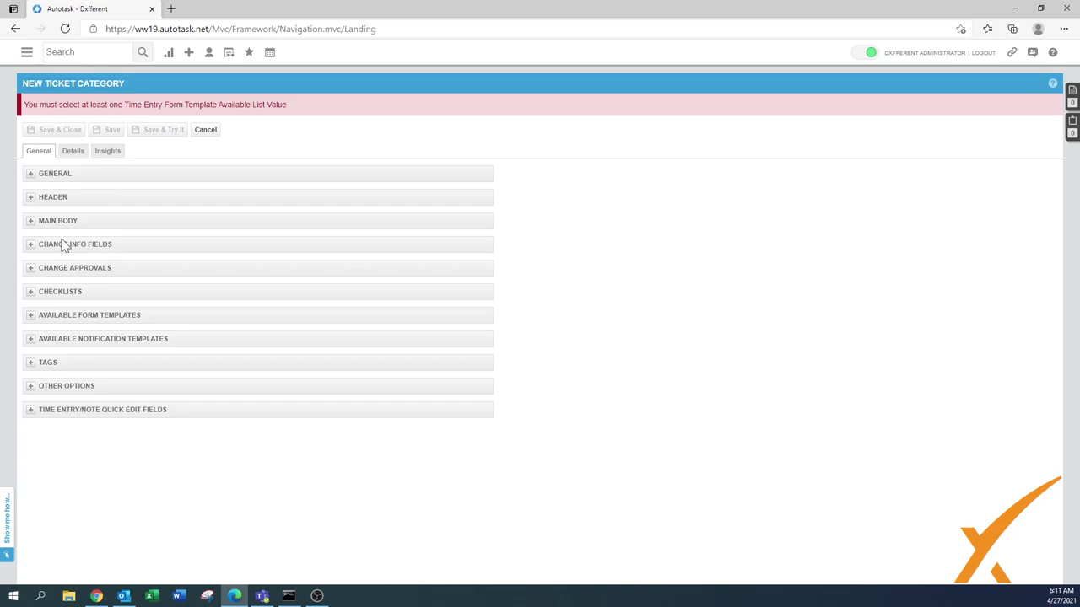
- In the Ticket Information details, set the Issue Type default to Service and make Sub-Issue Type required
click(70, 154)
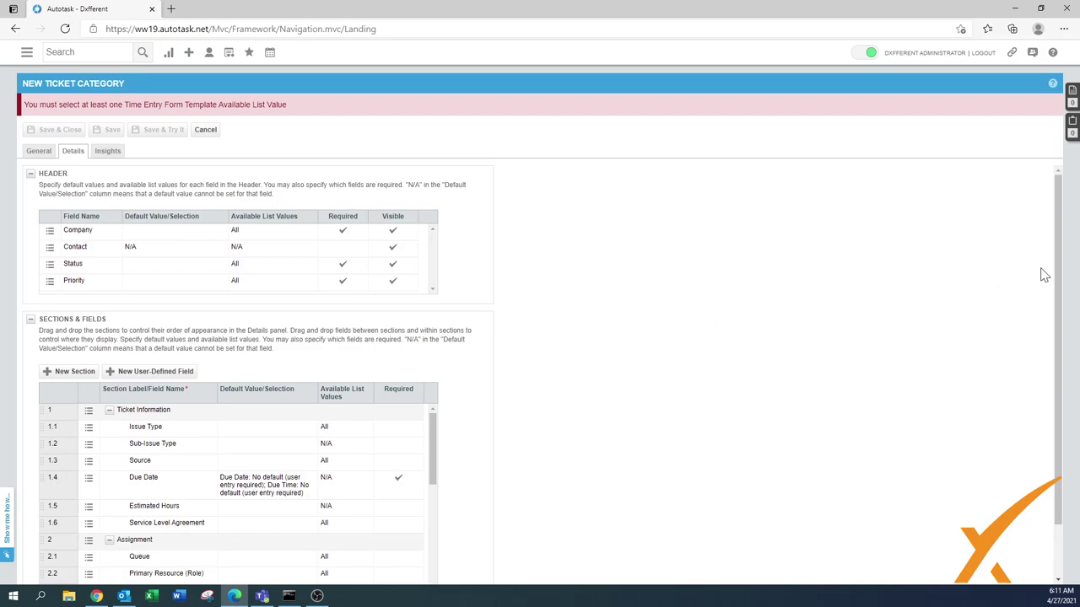
scroll(1066, 371, down, 1)
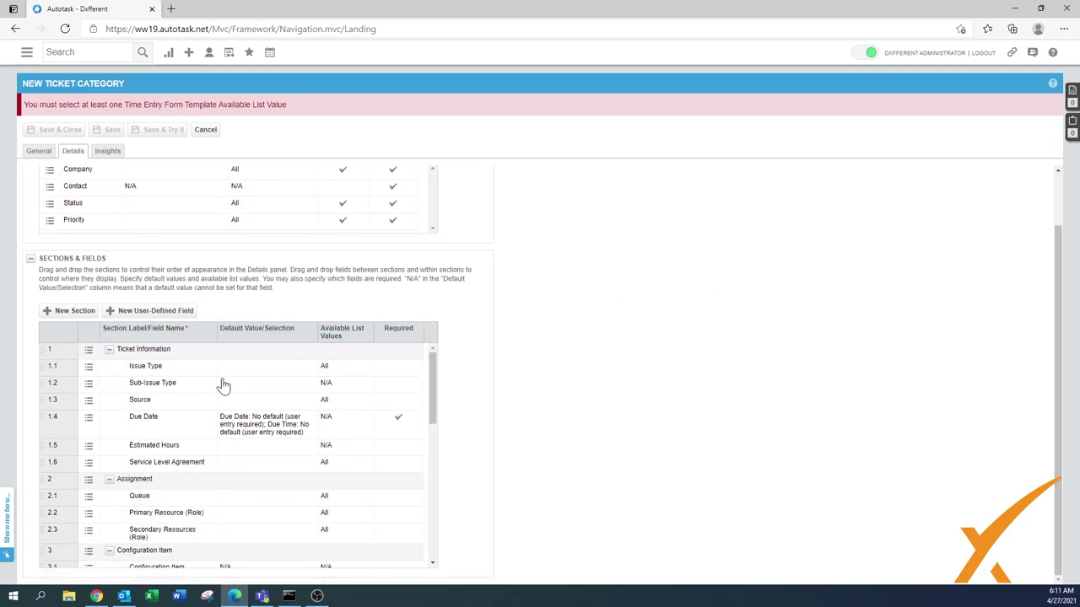
click(88, 417)
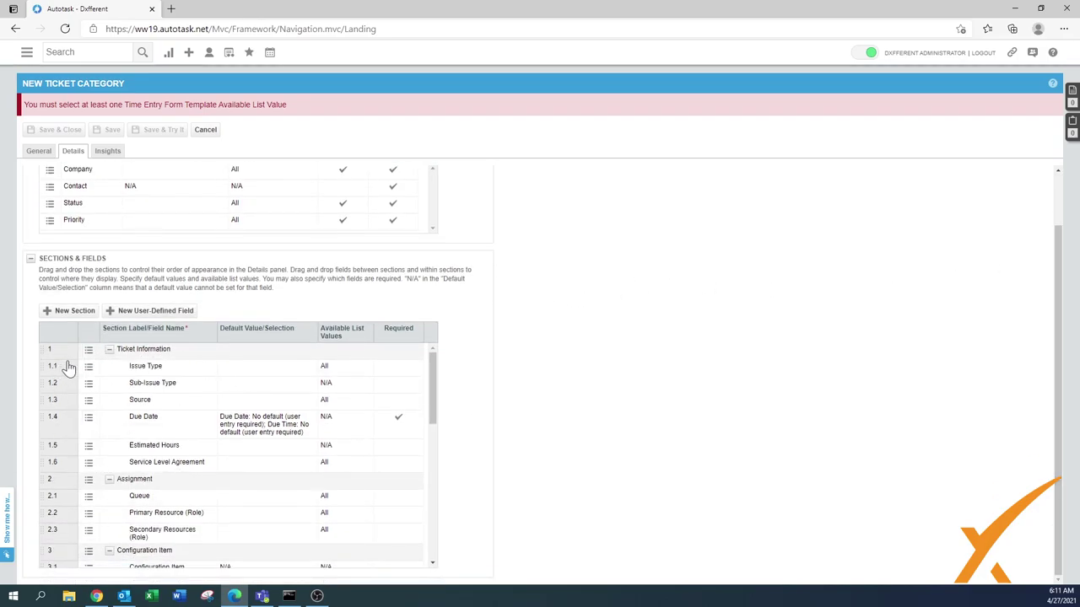
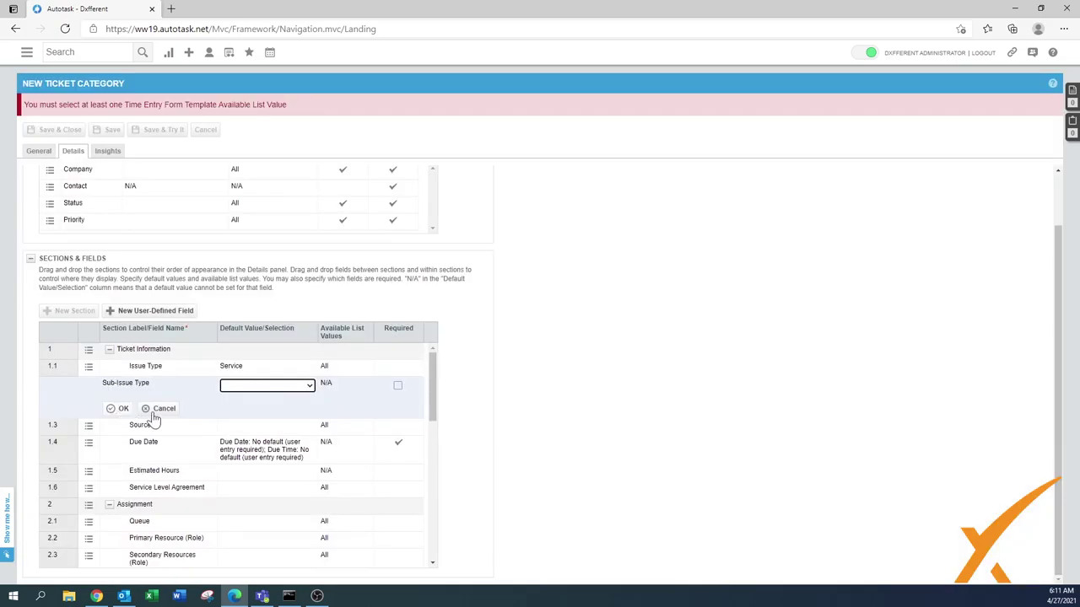
click(397, 387)
click(123, 410)
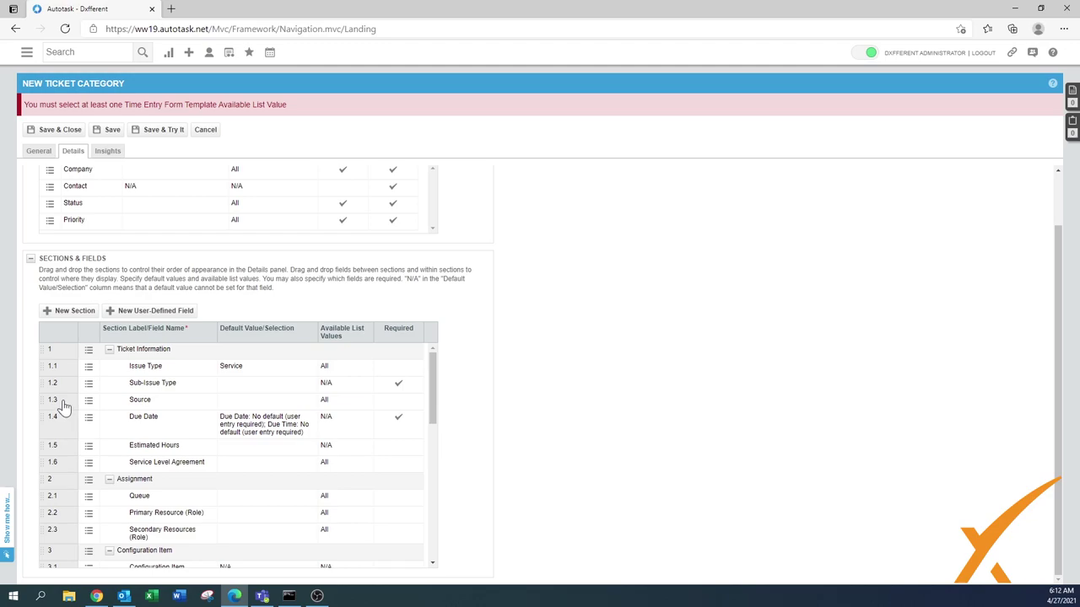
- Hide the Source and Service Level Agreement fields from the Ticket Information section
click(87, 403)
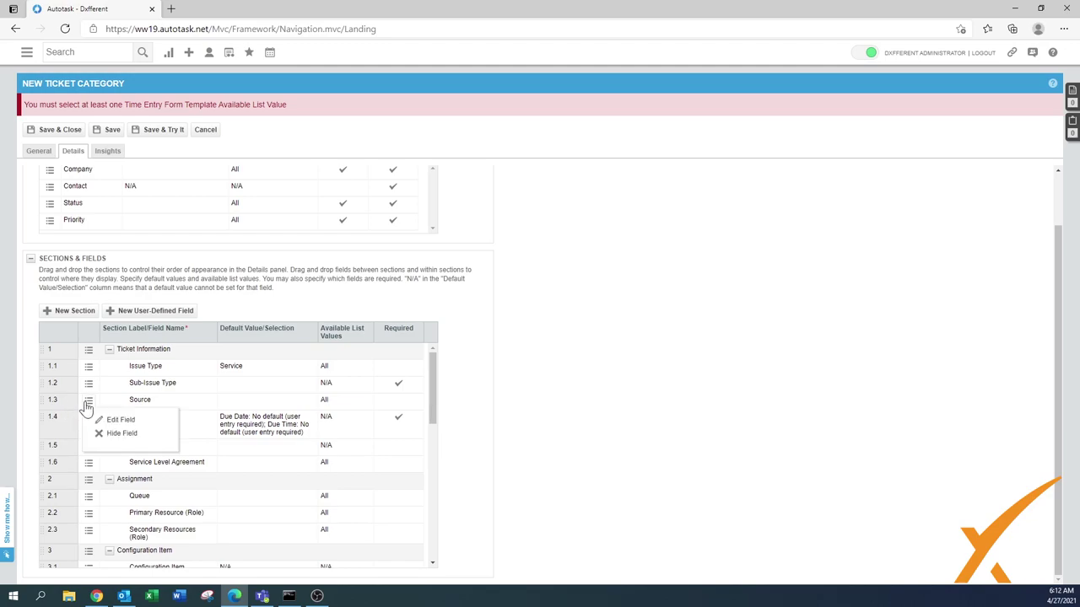
click(117, 435)
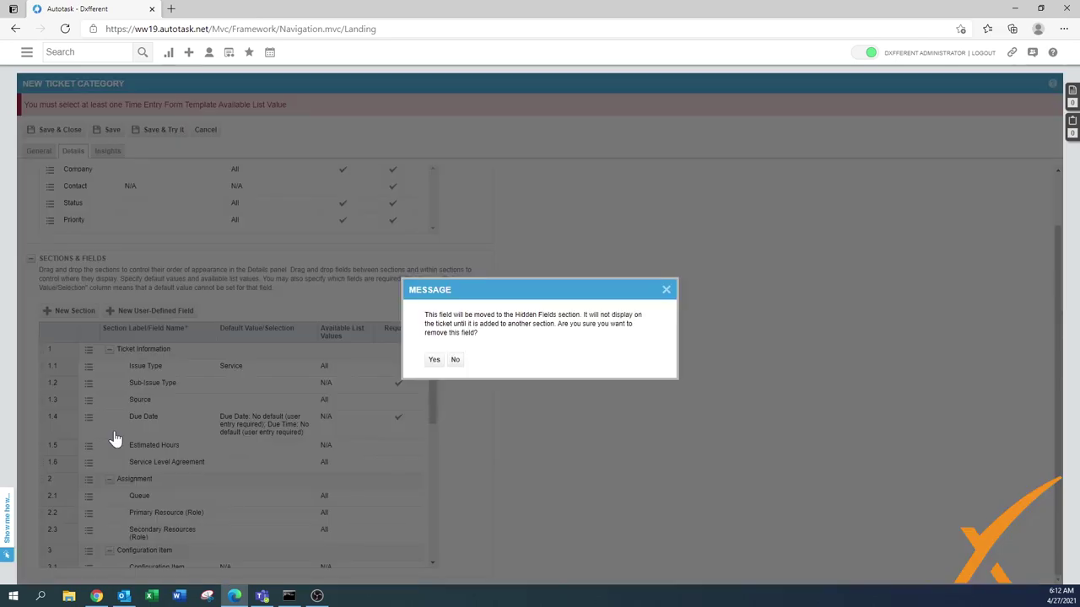
click(436, 360)
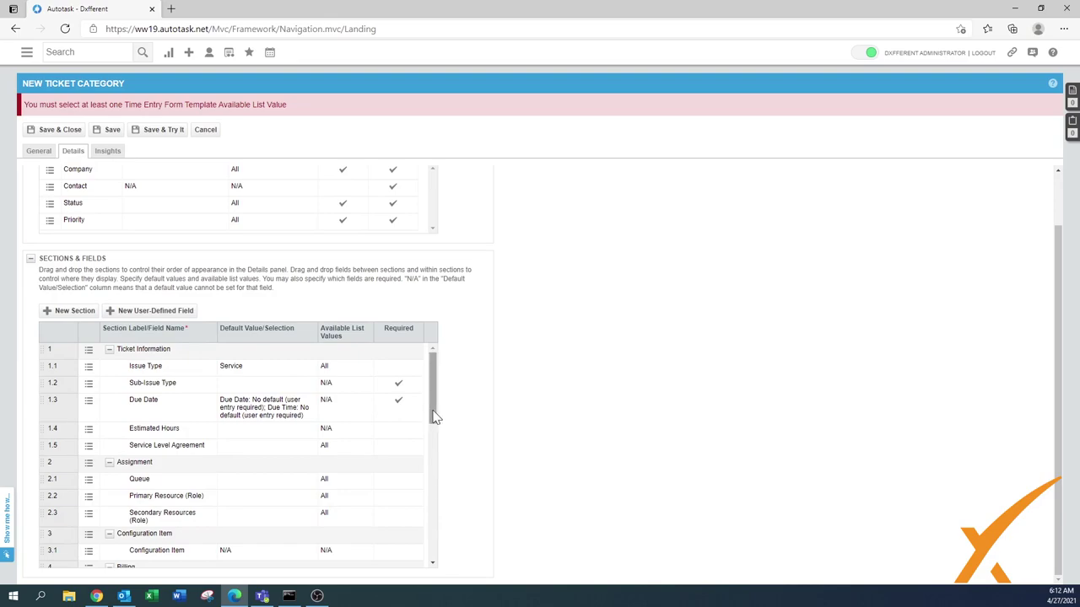
scroll(433, 422, down, 2)
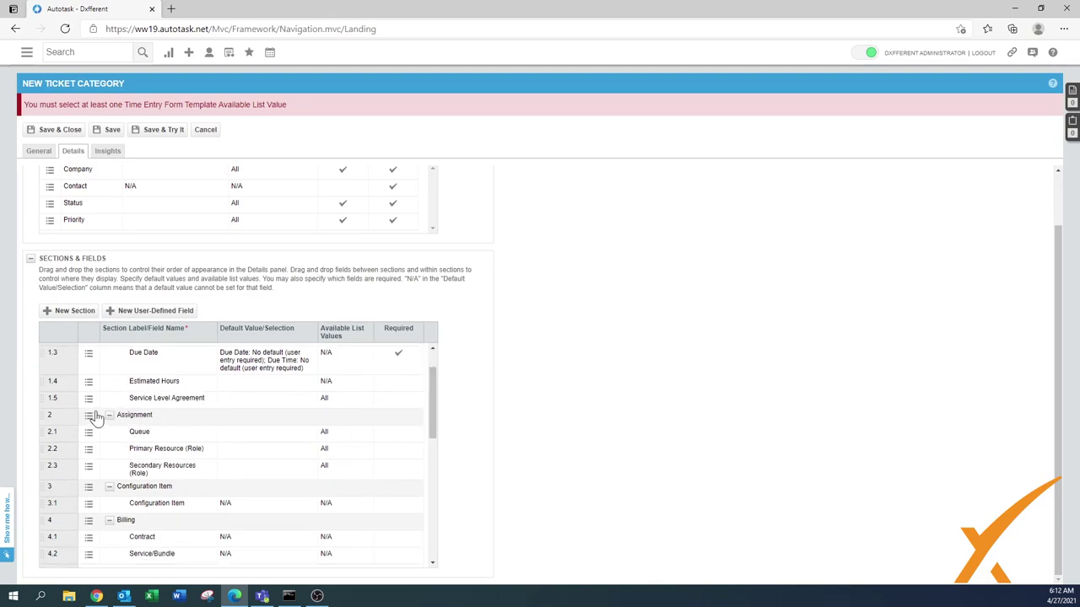
mouse_move(91, 407)
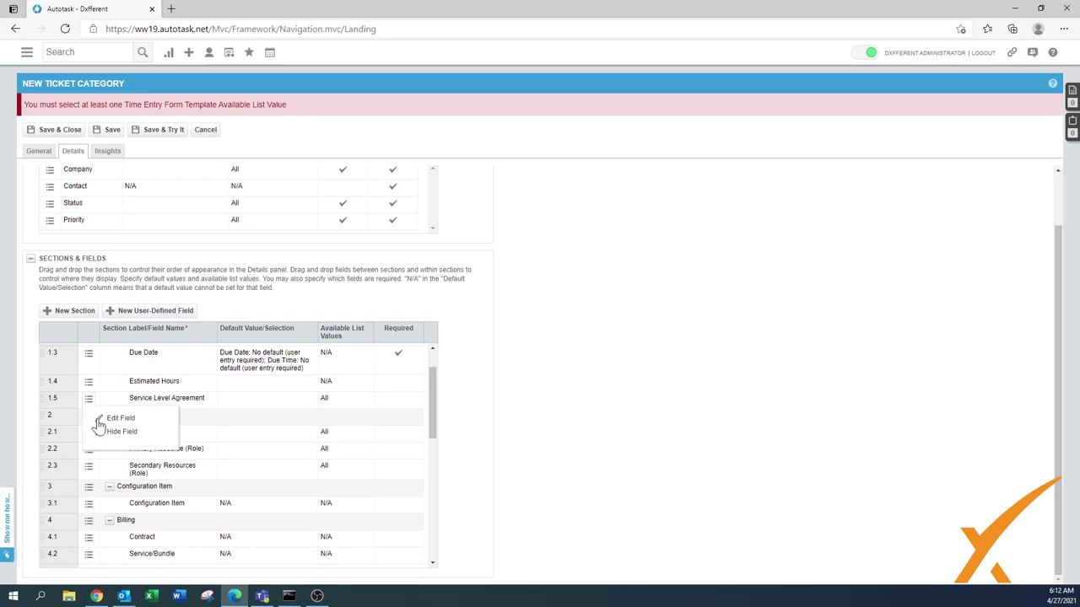
click(116, 433)
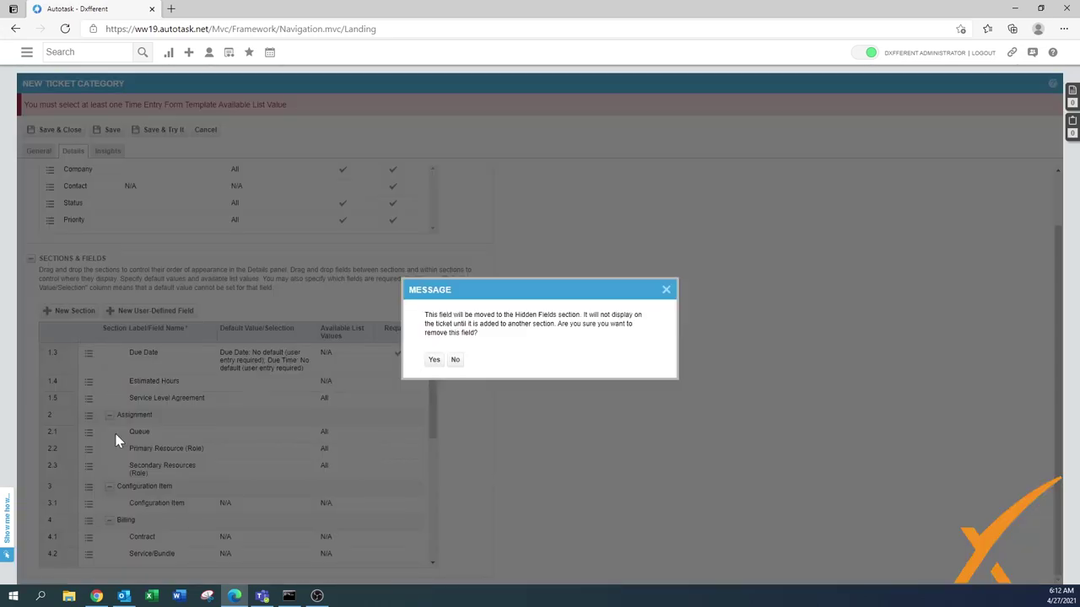
click(433, 360)
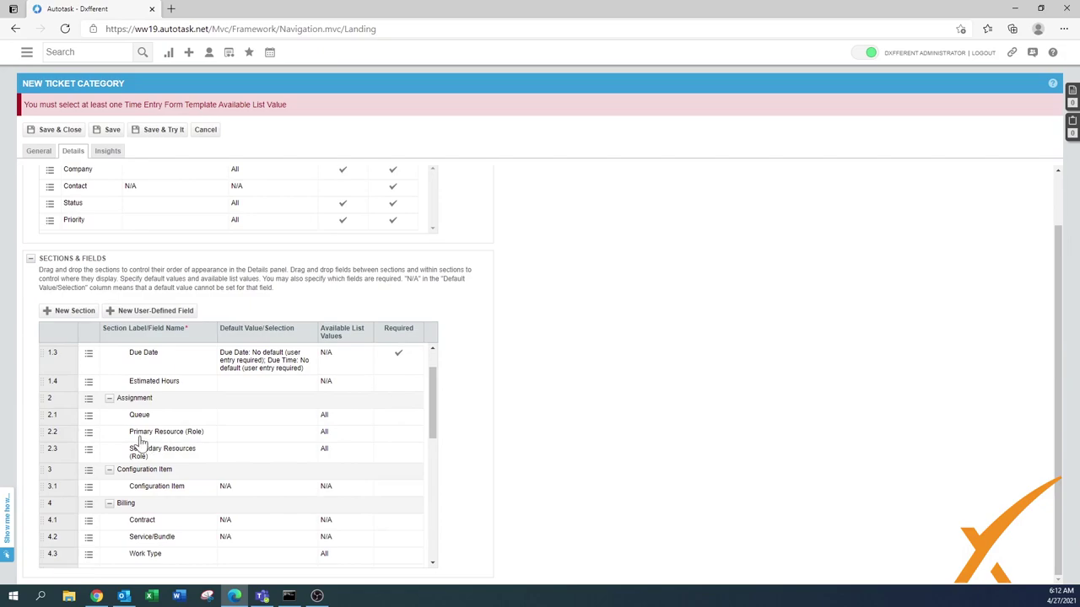
- Hide the Queue and Secondary Resources (Role) fields from the Assignment section of the ticket category
drag(434, 426, 437, 439)
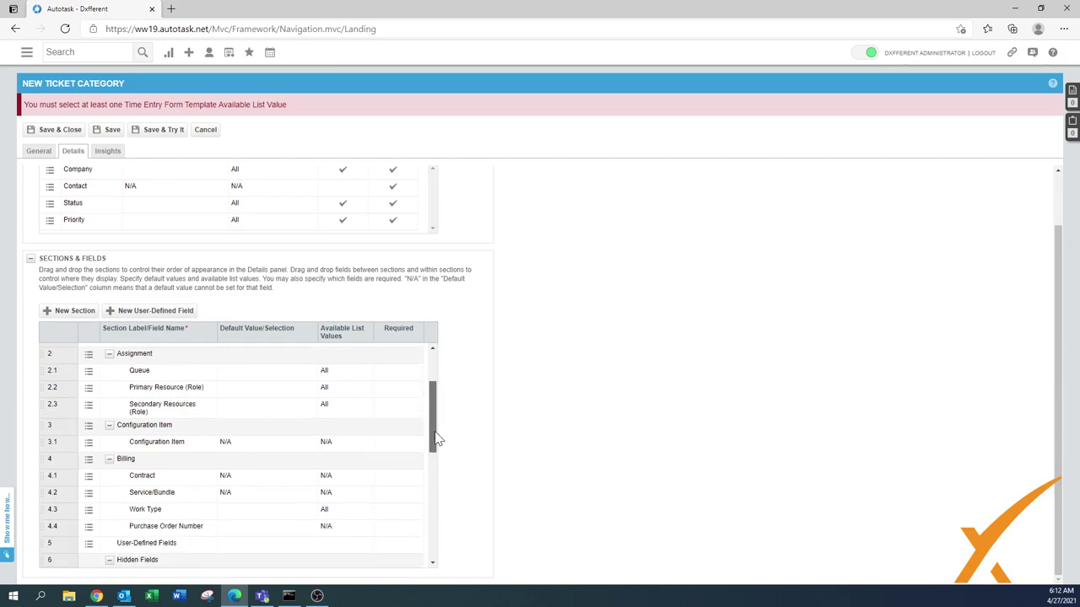
click(89, 372)
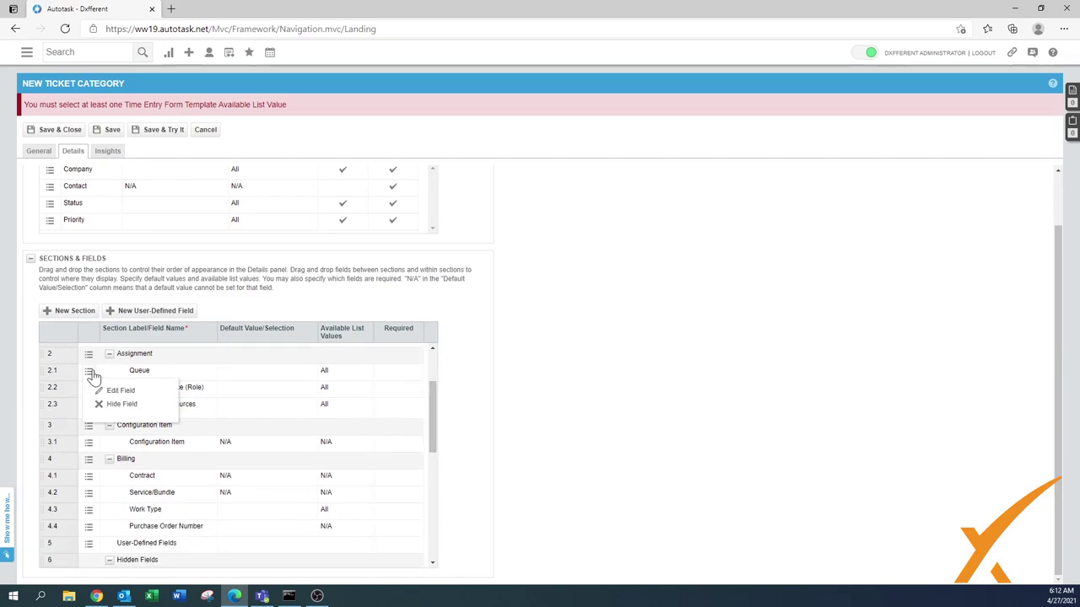
click(120, 406)
click(433, 359)
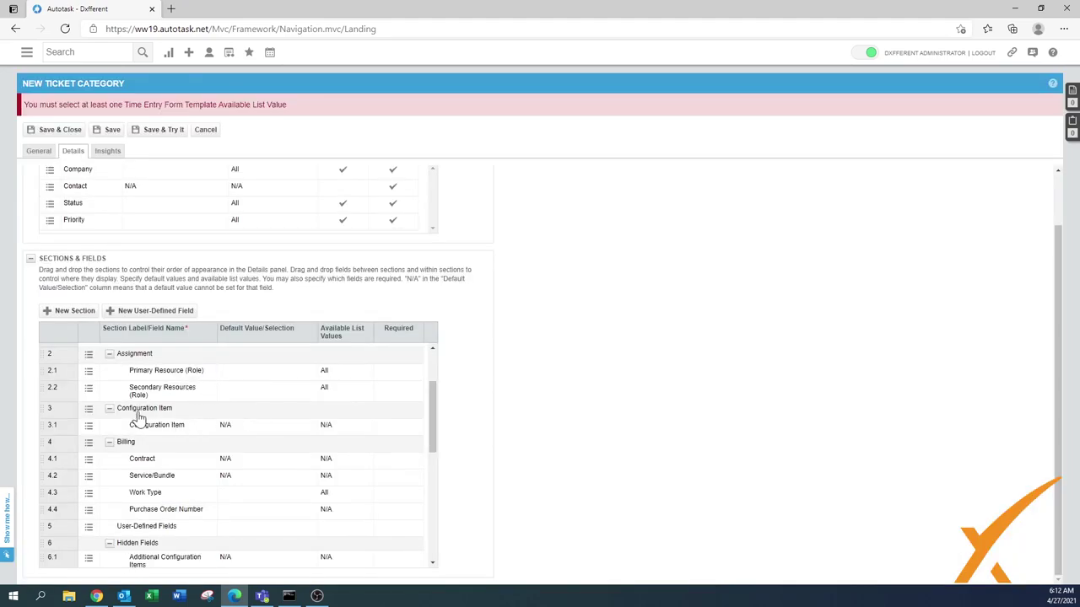
click(89, 392)
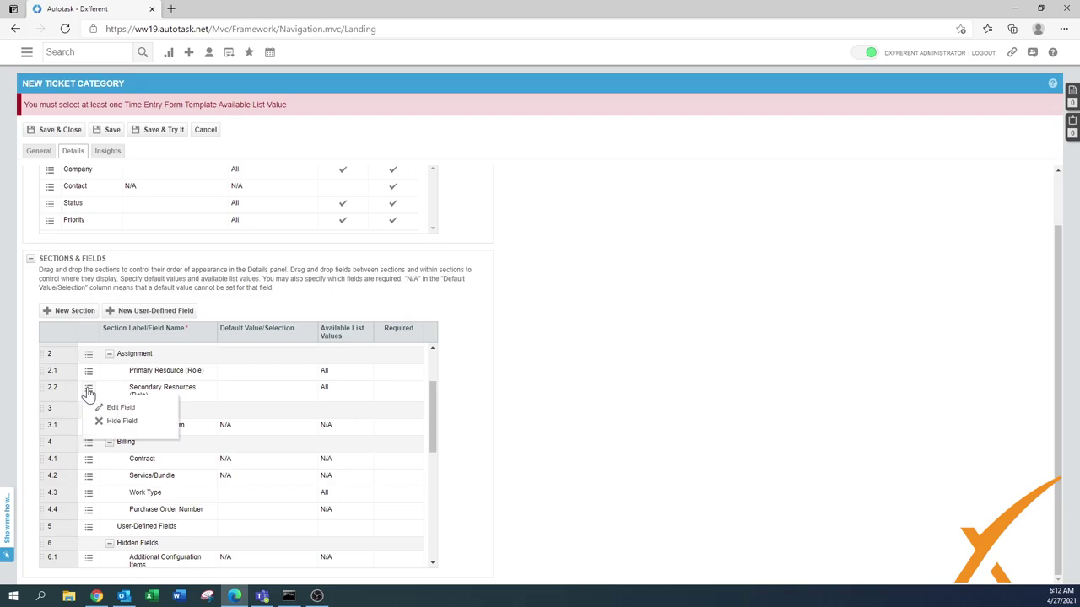
click(120, 424)
click(433, 359)
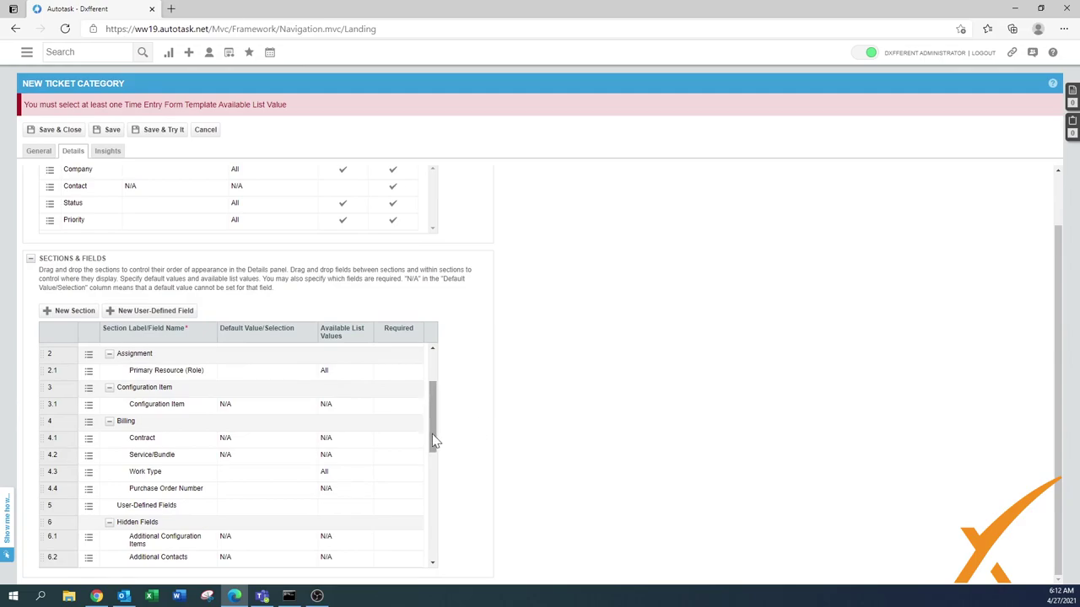
- Hide the entire Billing section so that its fields move to Hidden Fields
scroll(435, 433, down, 1)
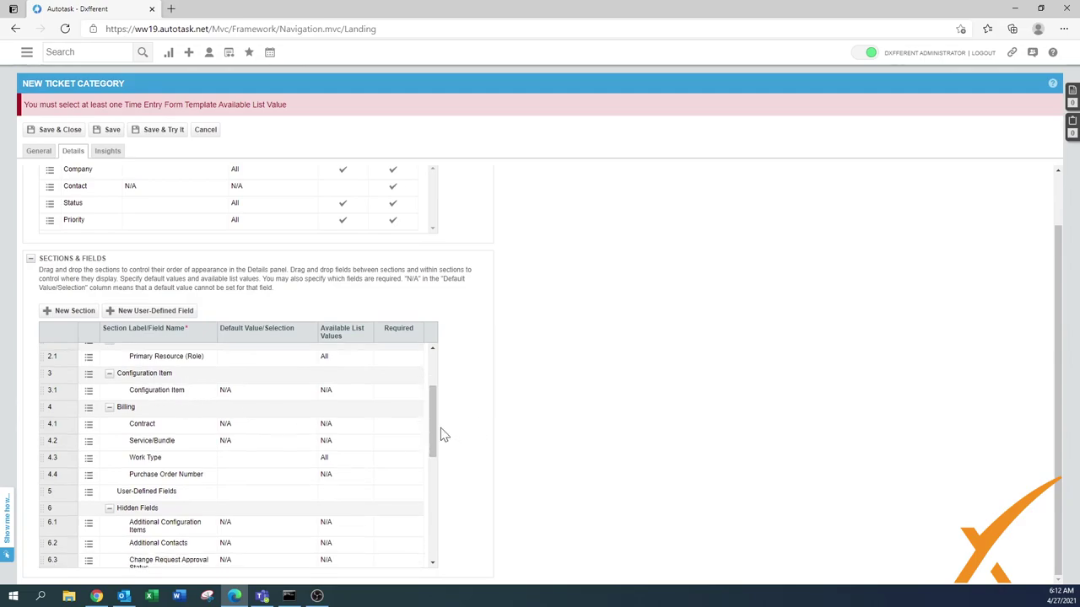
scroll(436, 430, down, 3)
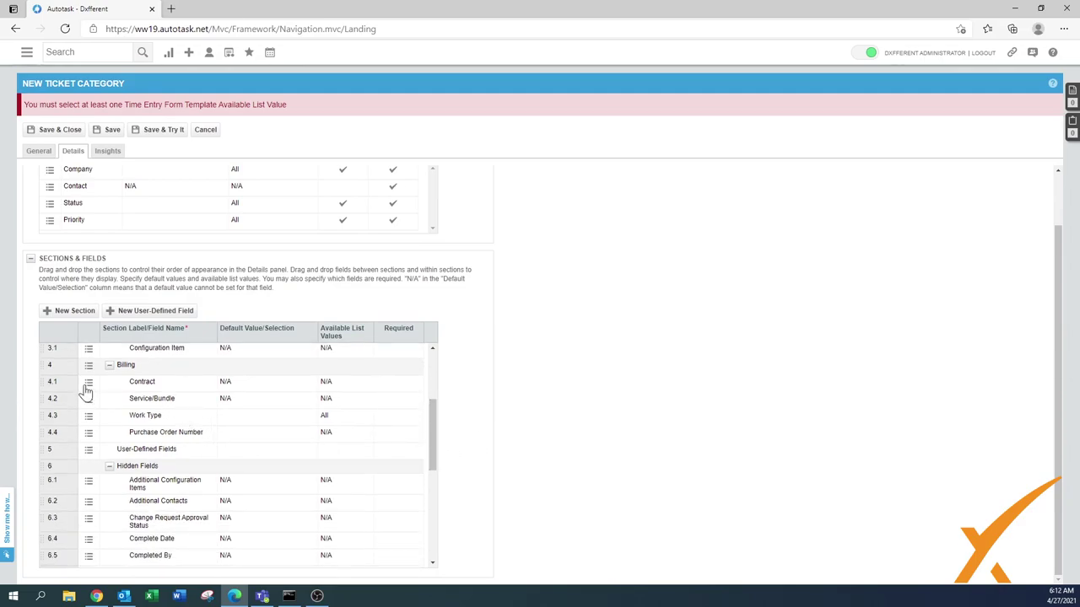
mouse_move(89, 371)
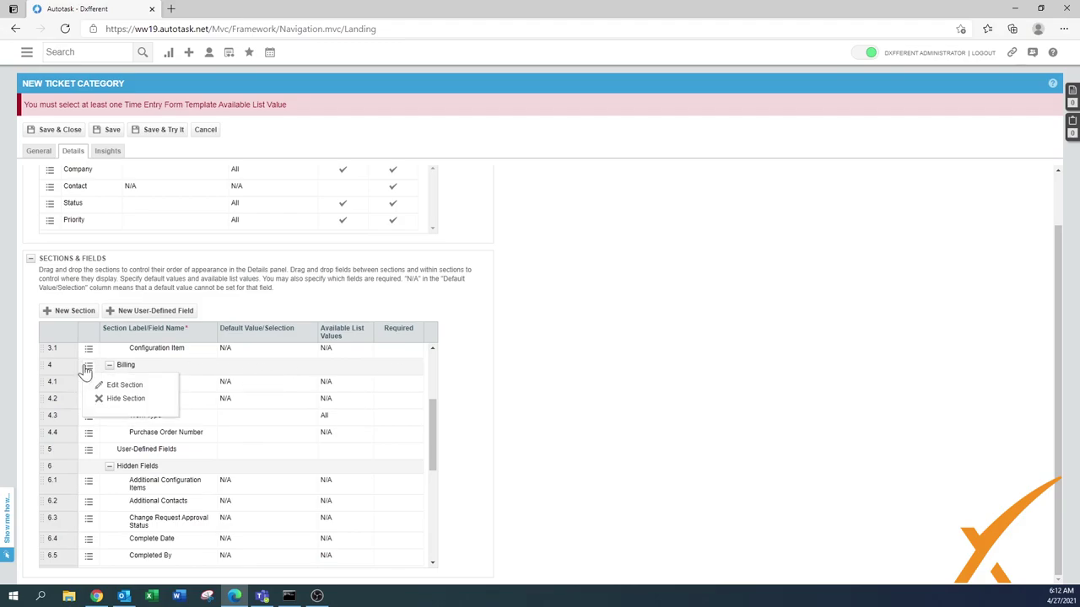
click(117, 399)
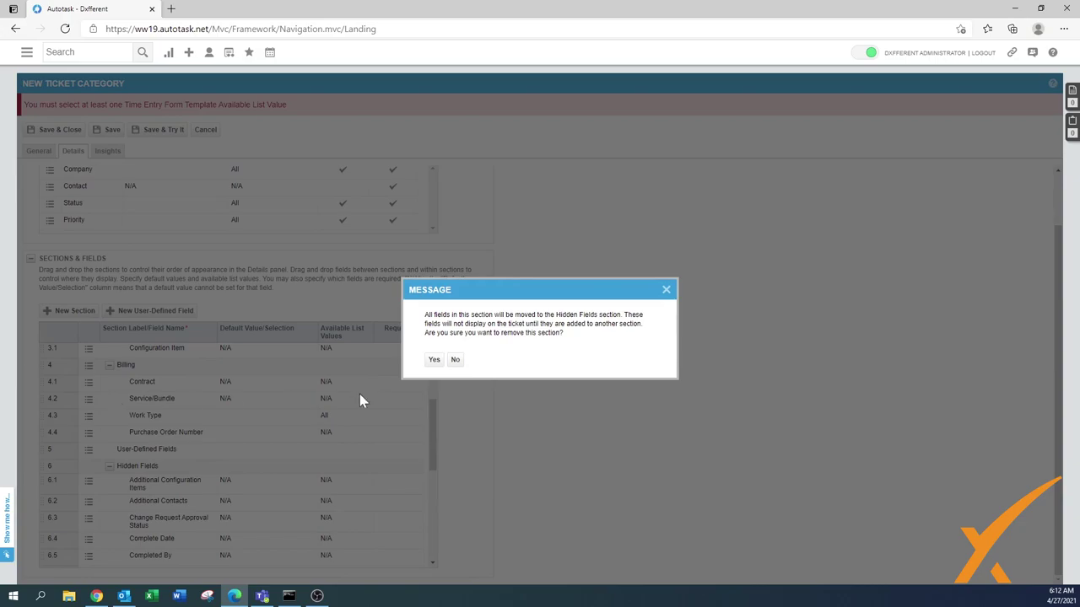
click(434, 359)
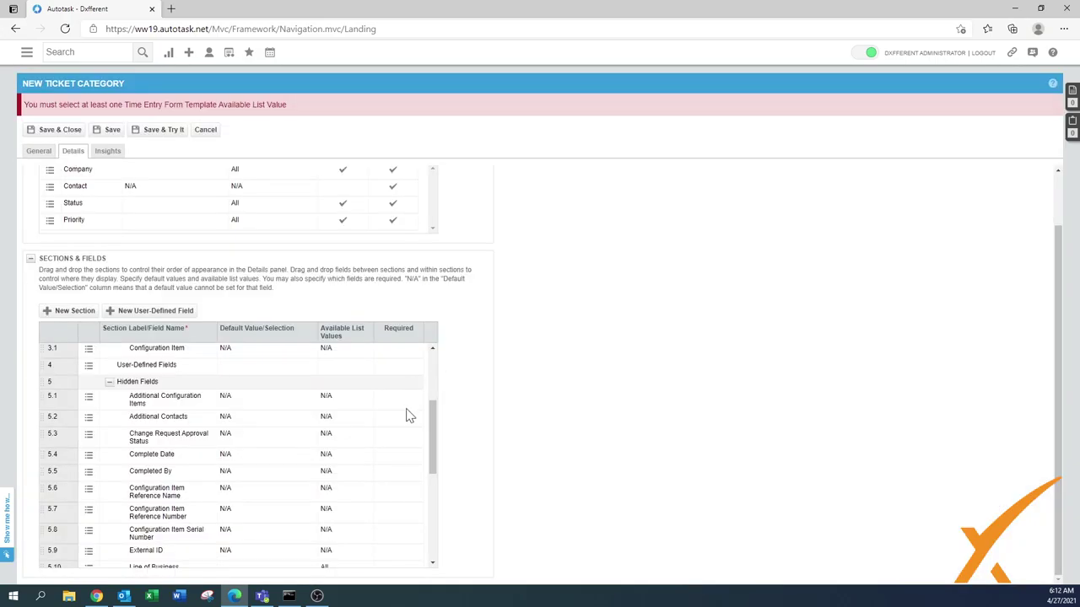
drag(437, 457, 435, 570)
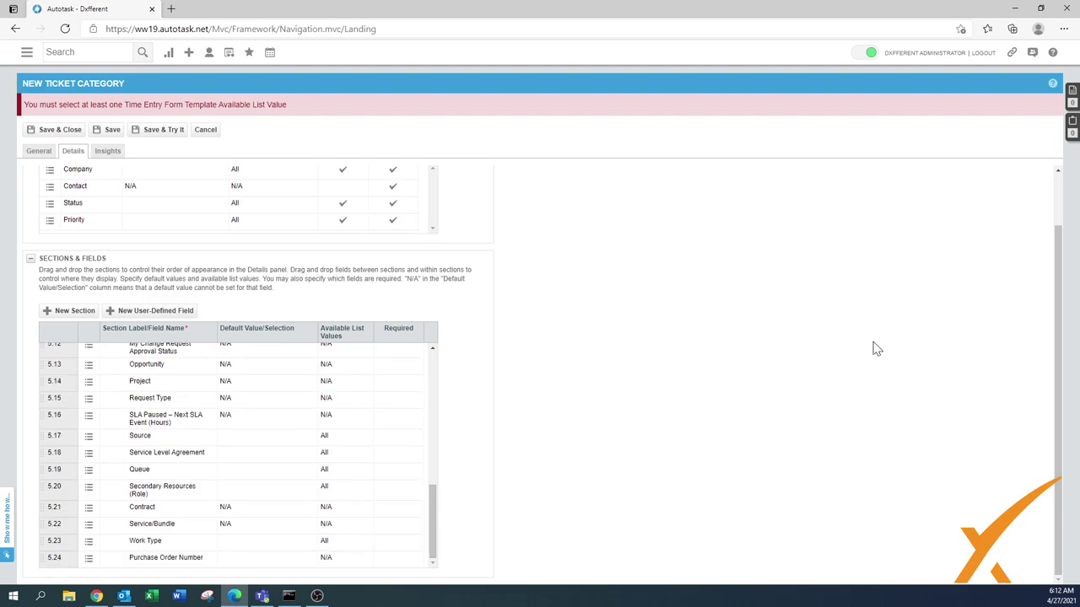
- Hide the Opportunity insight from the visible insights, look through the hidden ones, and try to save the category
click(107, 151)
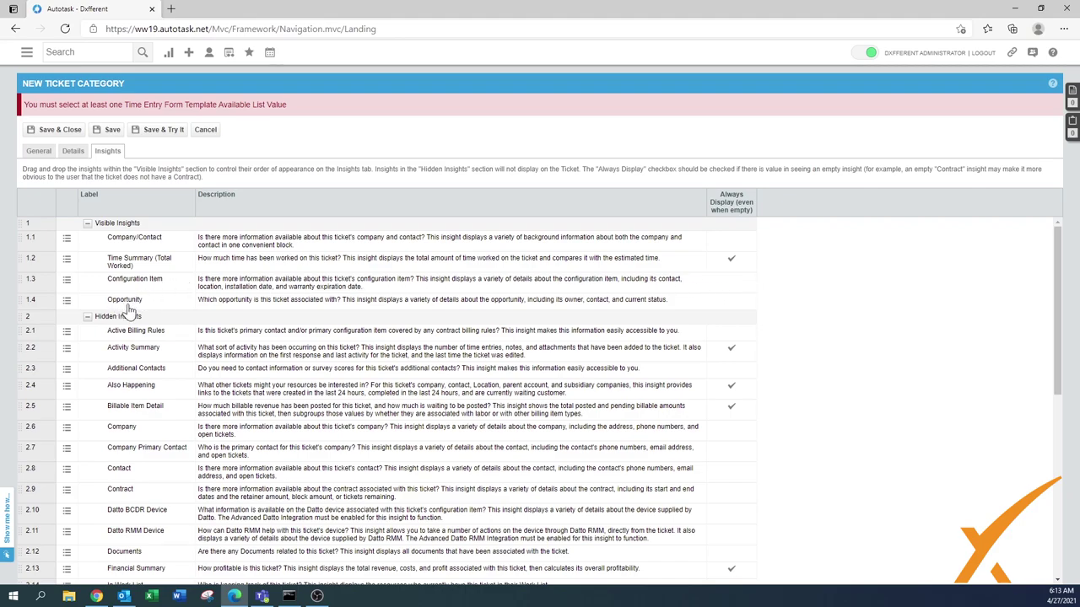
mouse_move(66, 305)
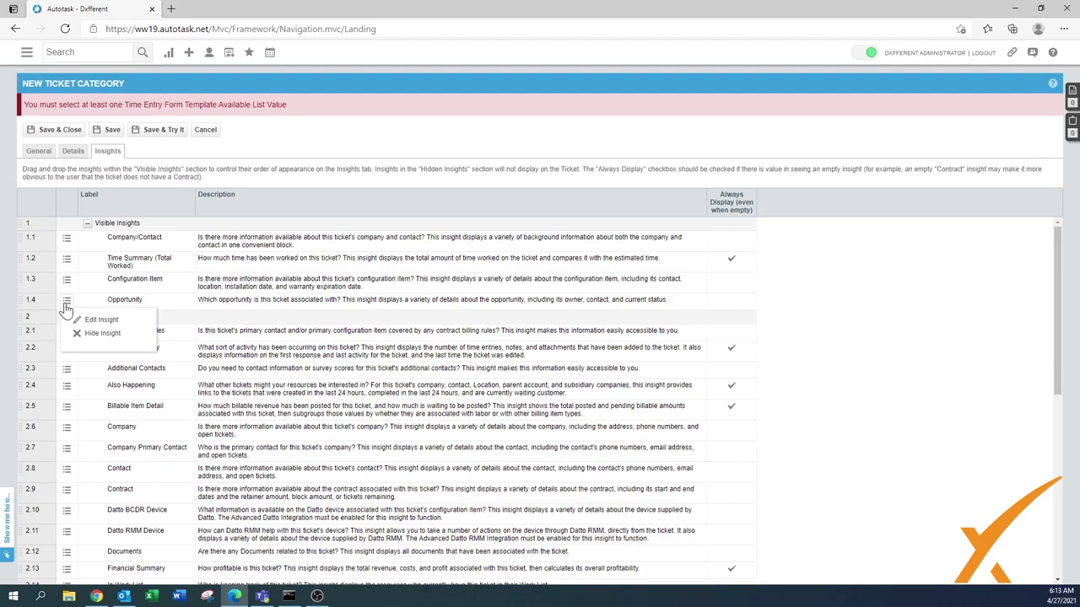
click(98, 333)
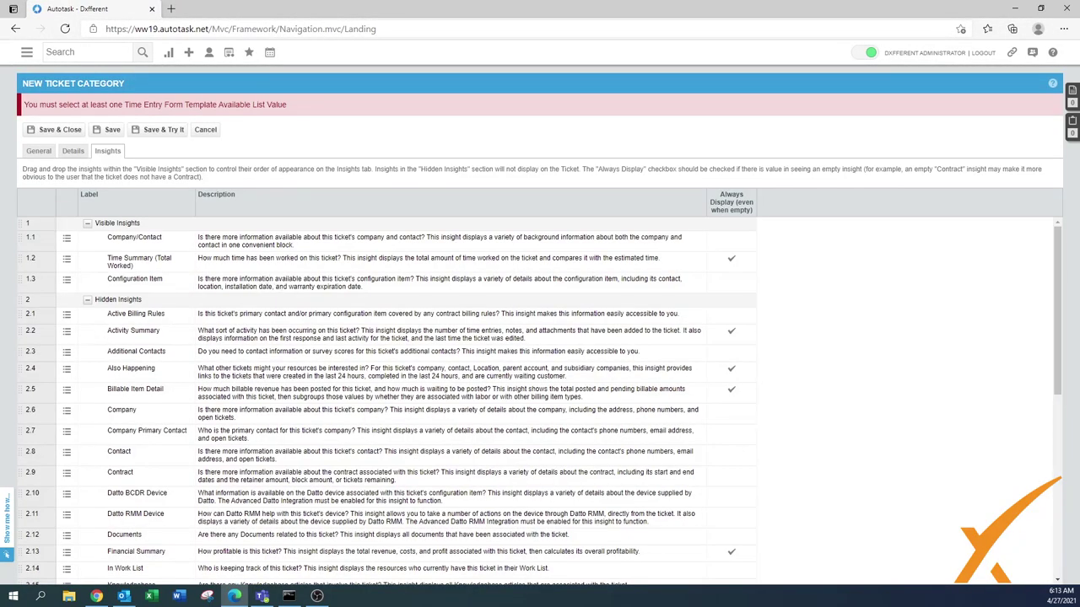
scroll(1054, 371, down, 1)
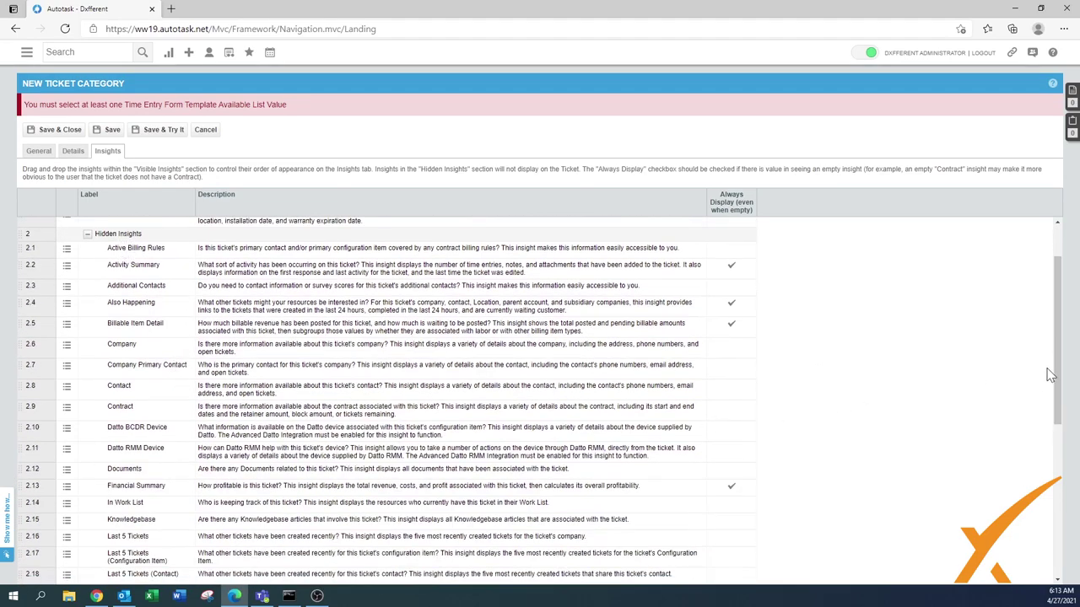
drag(1051, 376, 1058, 561)
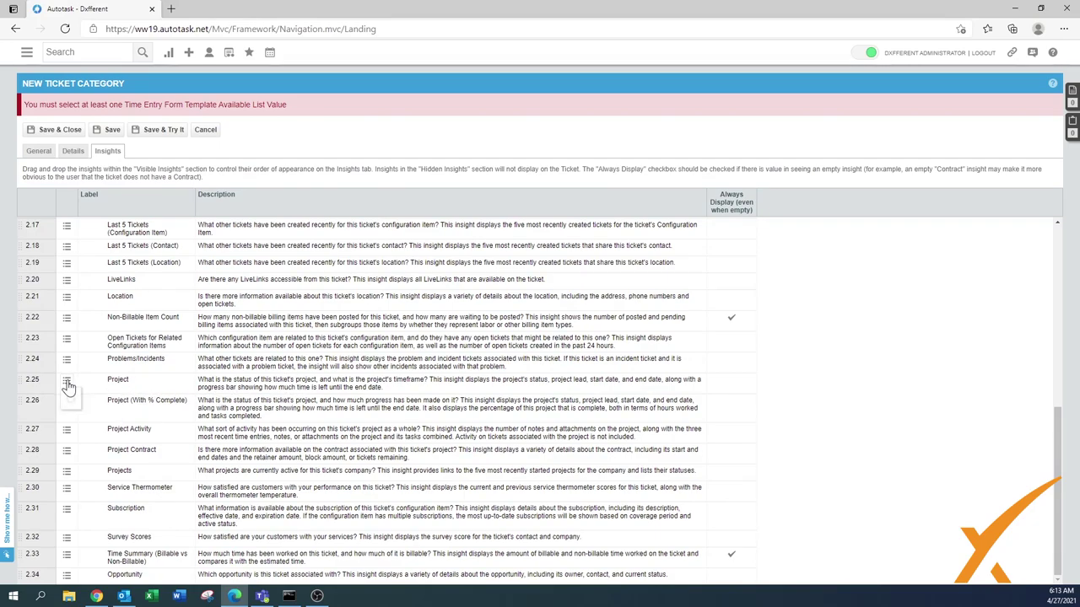
mouse_move(67, 385)
drag(1057, 481, 1057, 300)
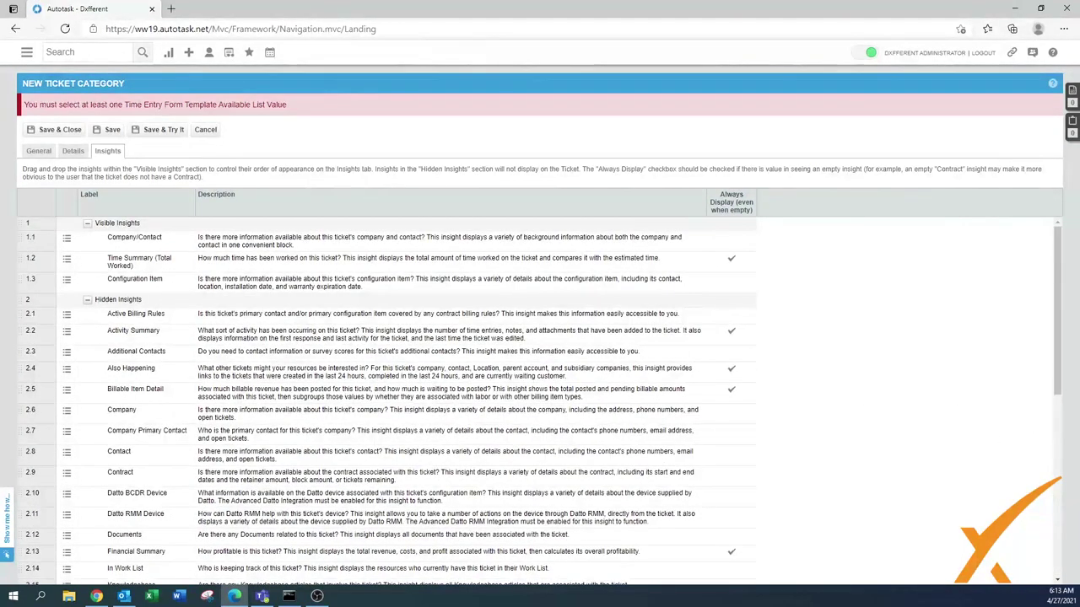
click(50, 133)
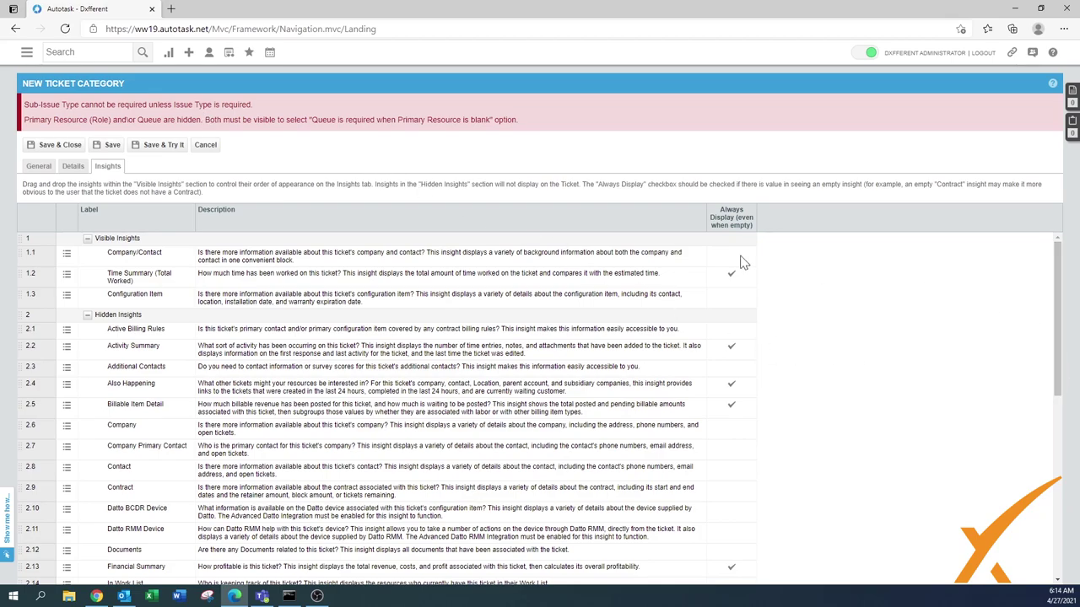
- Make the Issue Type field required in the Ticket Information section
click(72, 166)
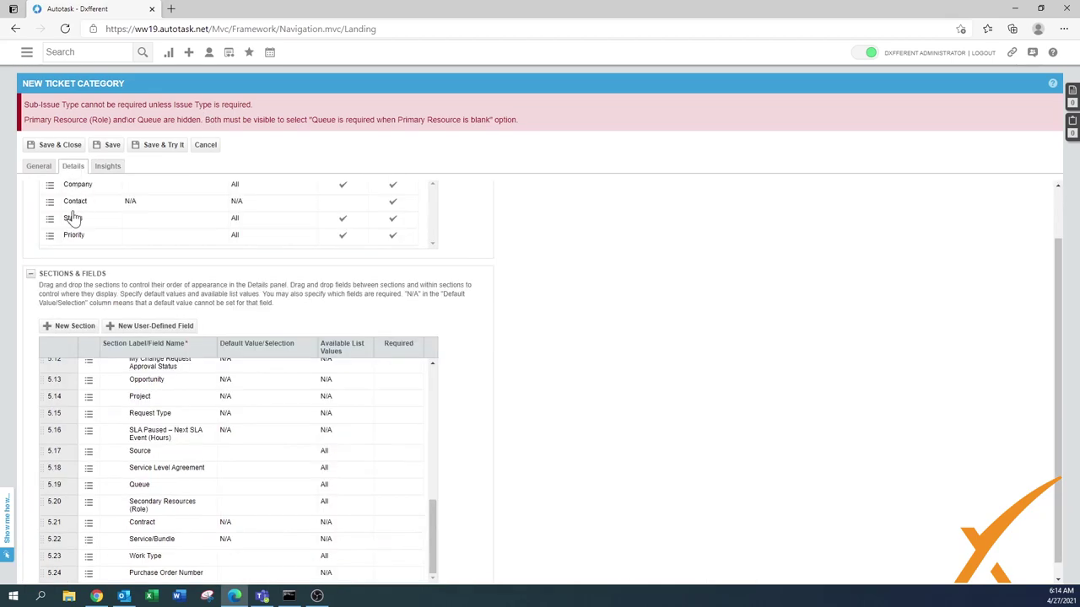
drag(434, 511, 453, 376)
click(88, 398)
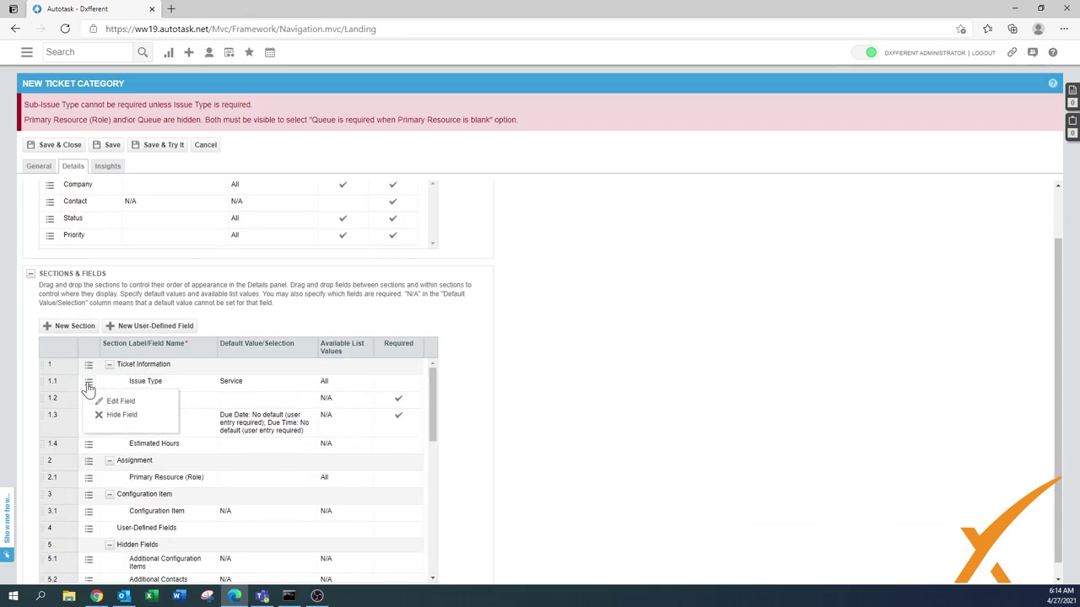
click(118, 401)
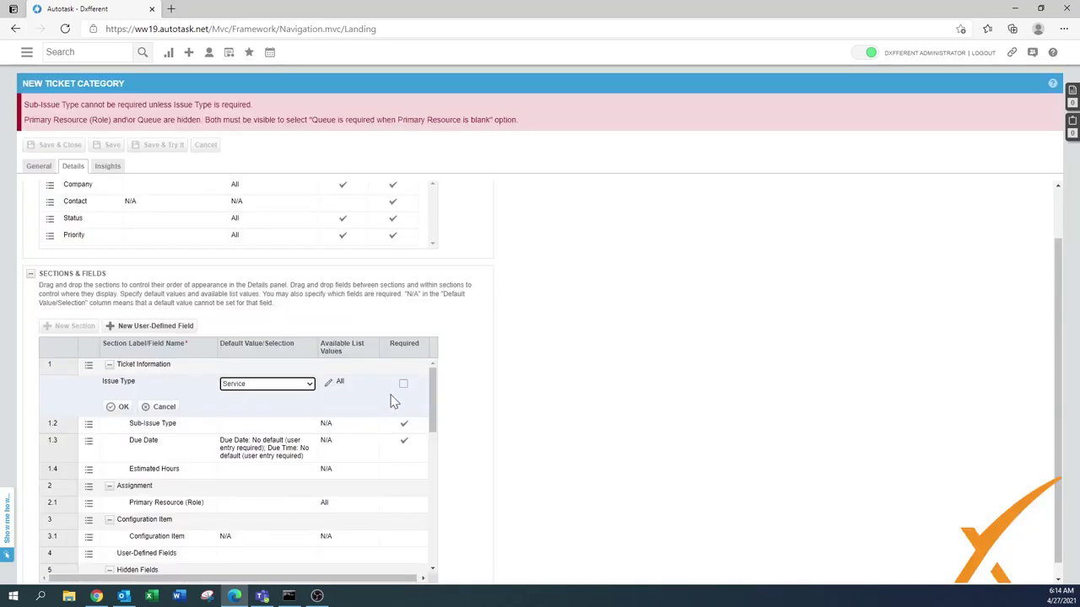
click(403, 384)
click(123, 407)
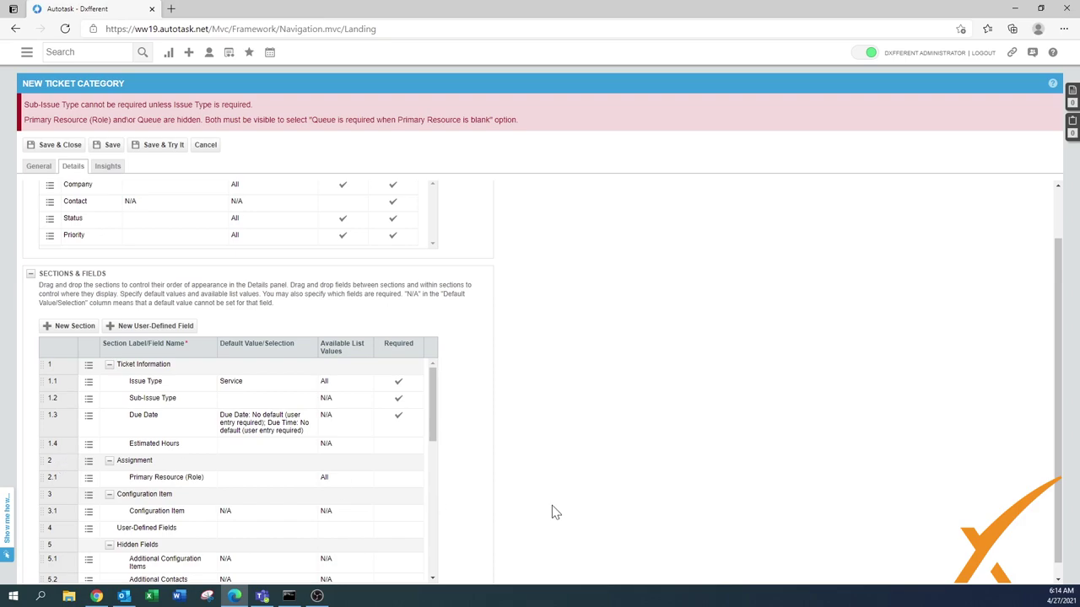
- Make the hidden Queue field visible again, and save and close the ticket category
drag(434, 427, 439, 559)
click(90, 504)
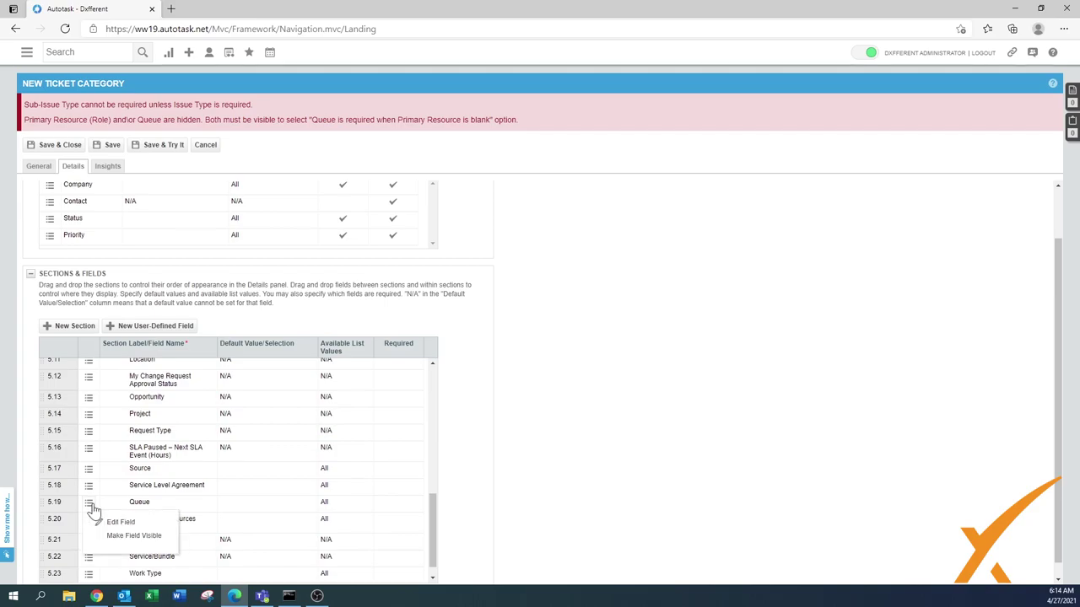
click(127, 536)
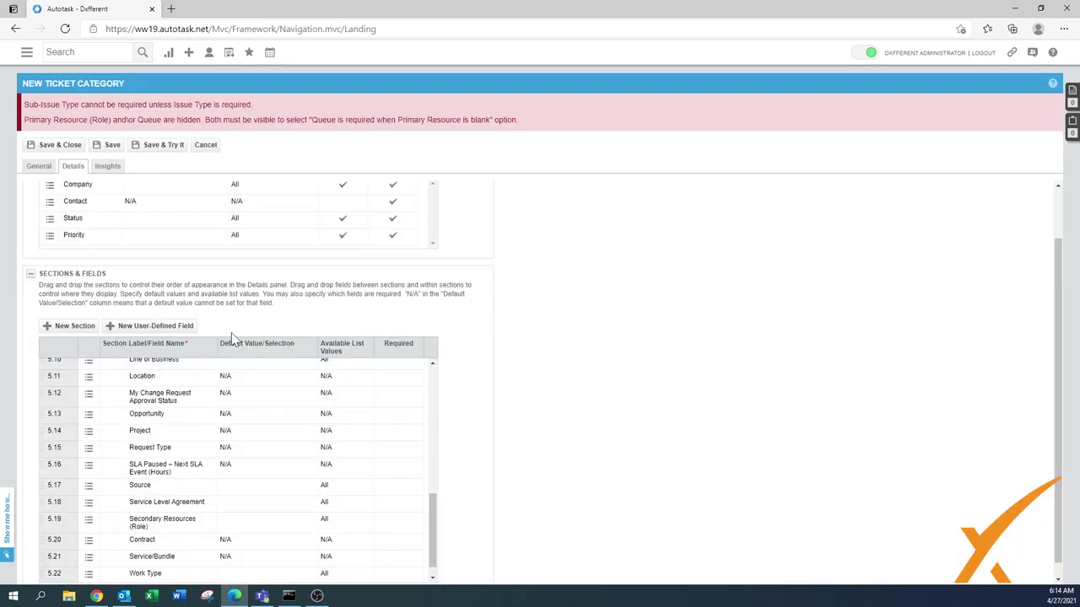
click(60, 147)
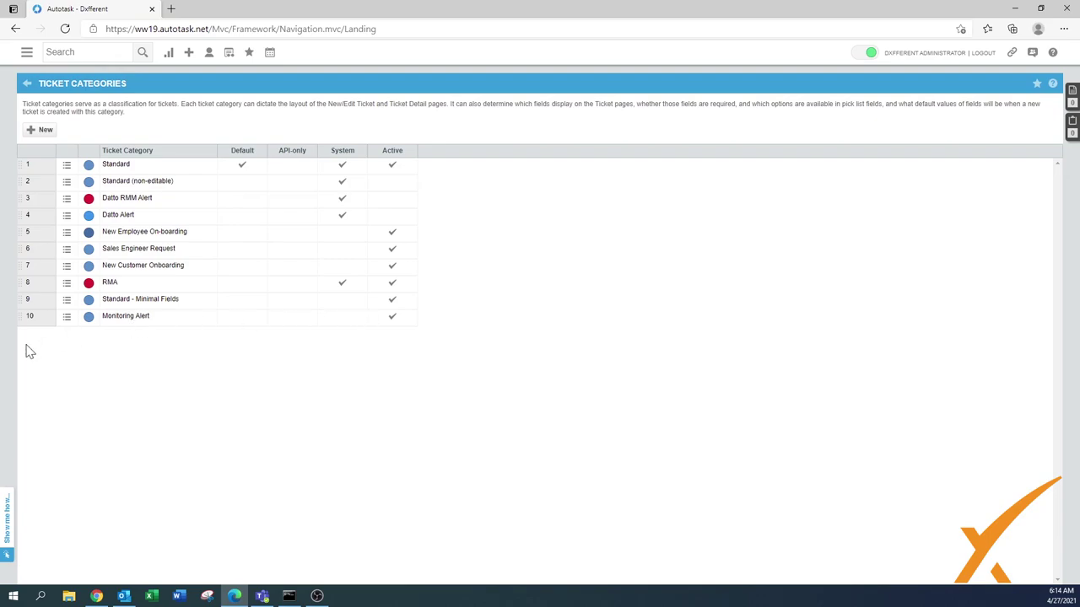
- Edit the Monitoring Alert category to use a pink display color, and save and close it
click(67, 316)
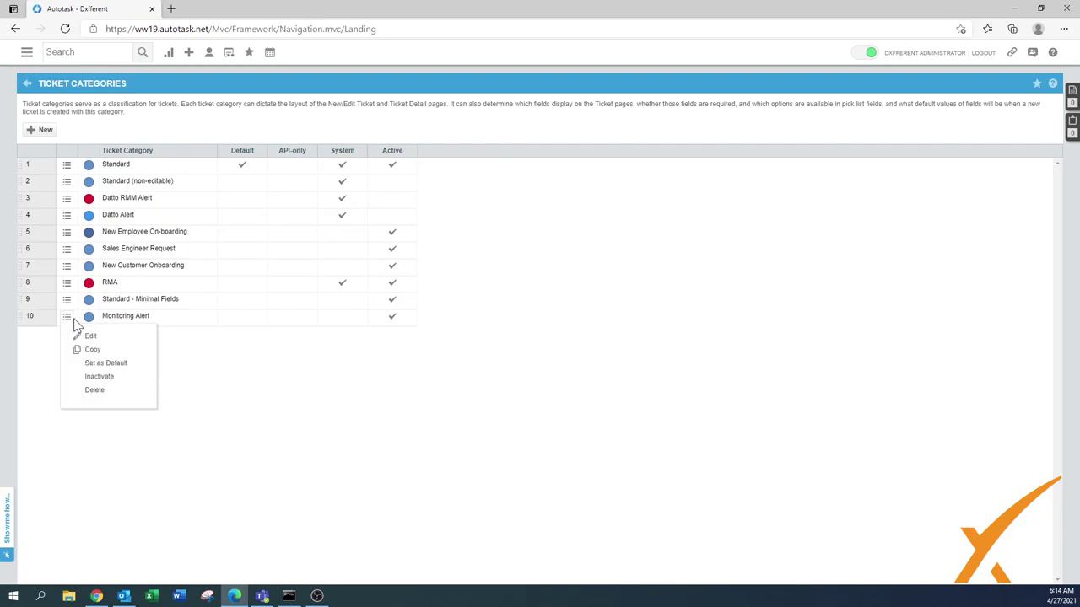
click(67, 316)
click(87, 336)
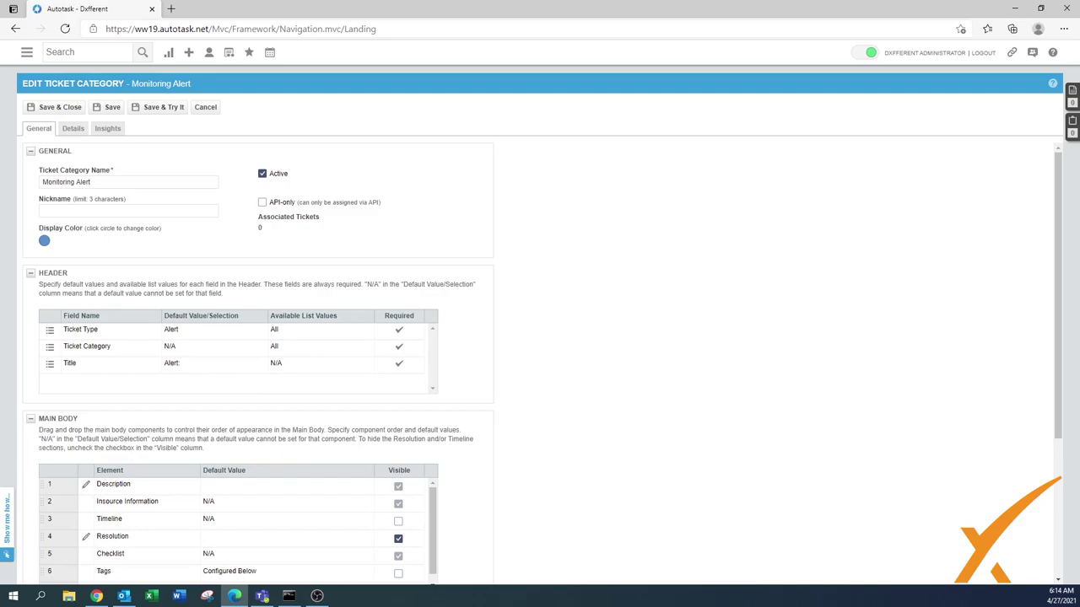
click(44, 241)
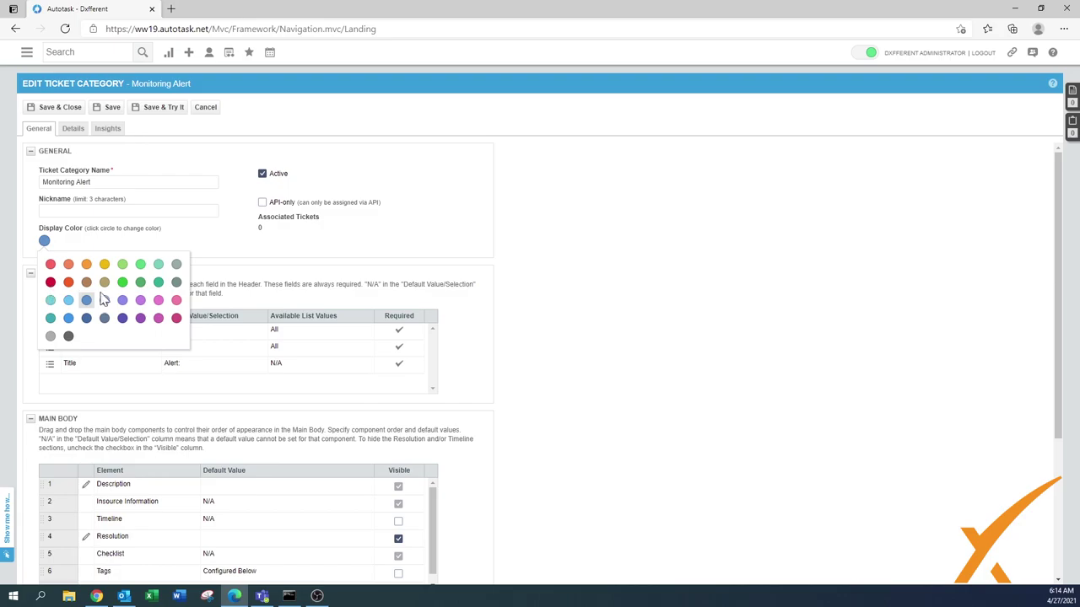
click(176, 301)
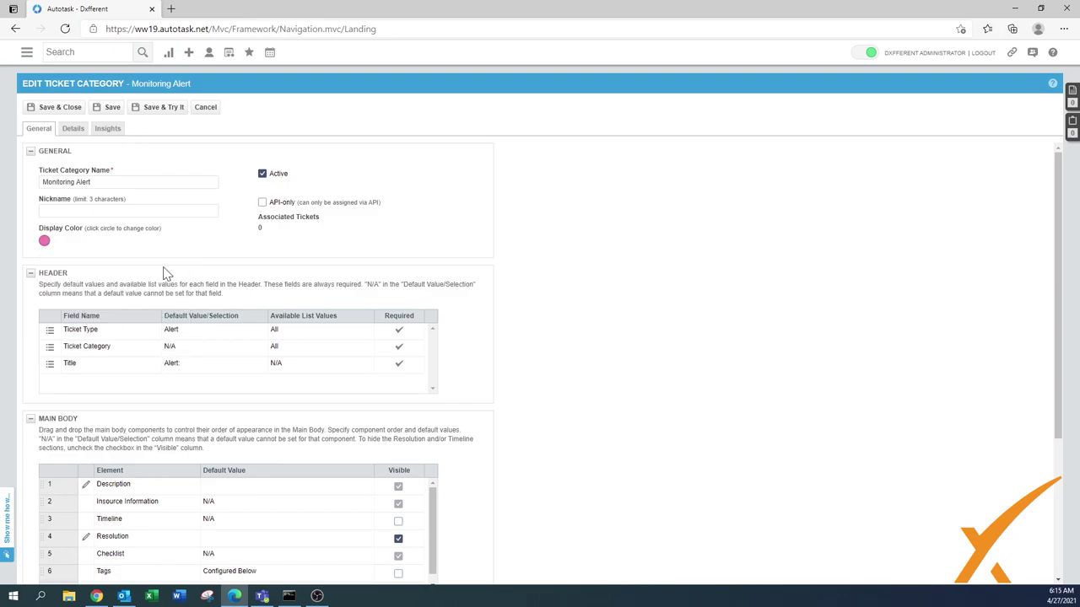
click(61, 108)
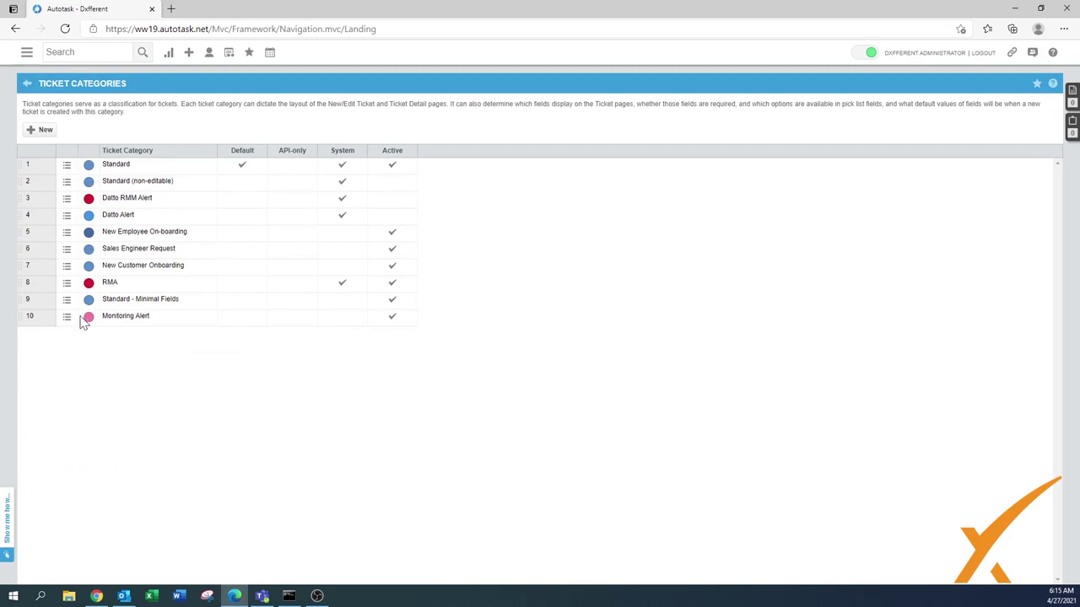
- Open the recent Onboarding New Workstation ticket for editing and change its ticket category to Monitoring Alert
click(230, 53)
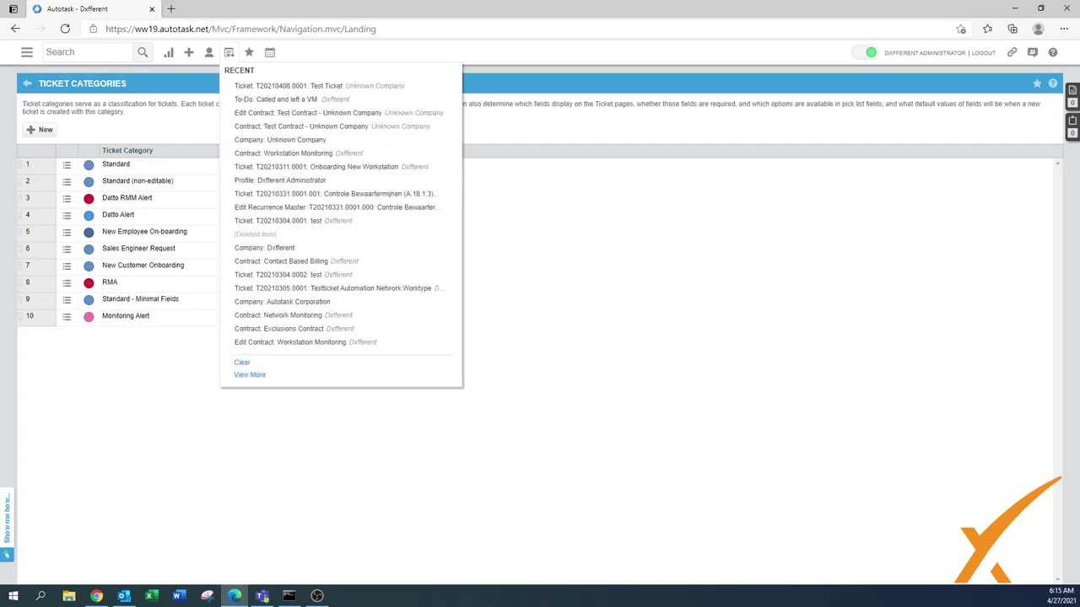
click(279, 167)
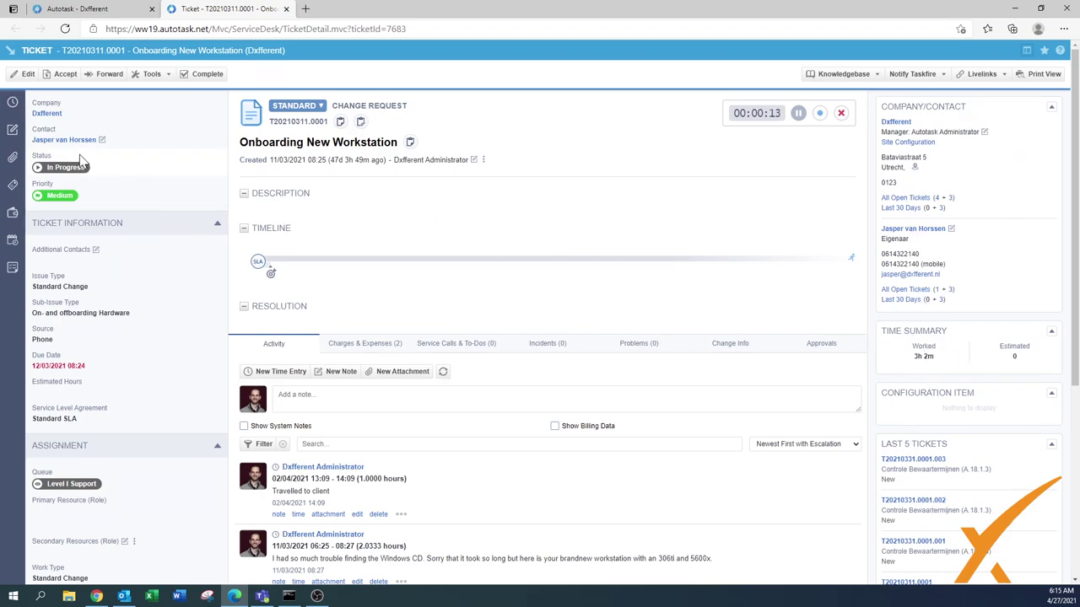
click(25, 74)
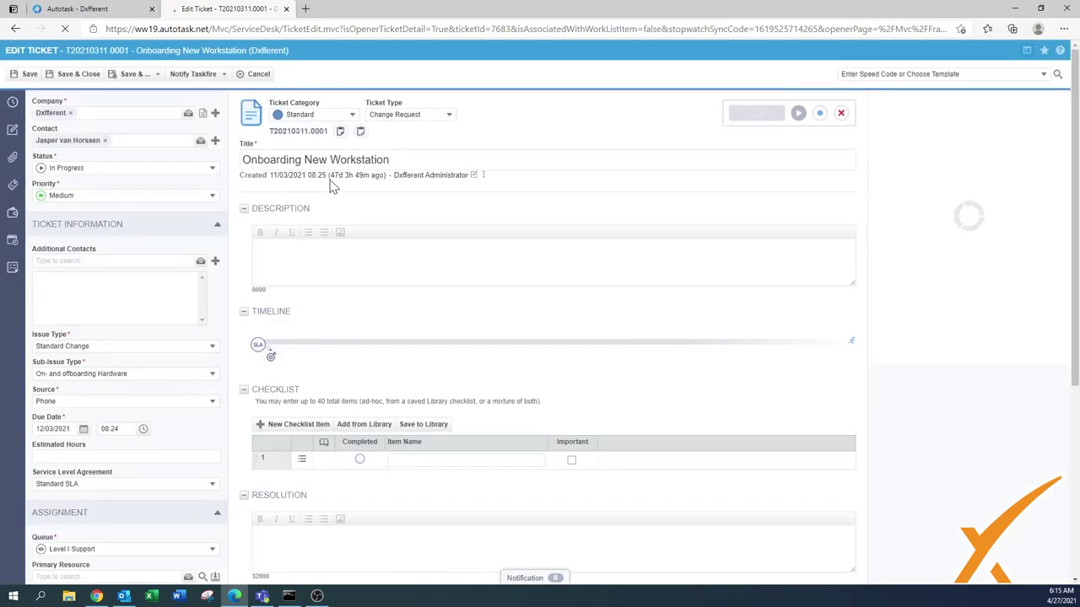
click(352, 116)
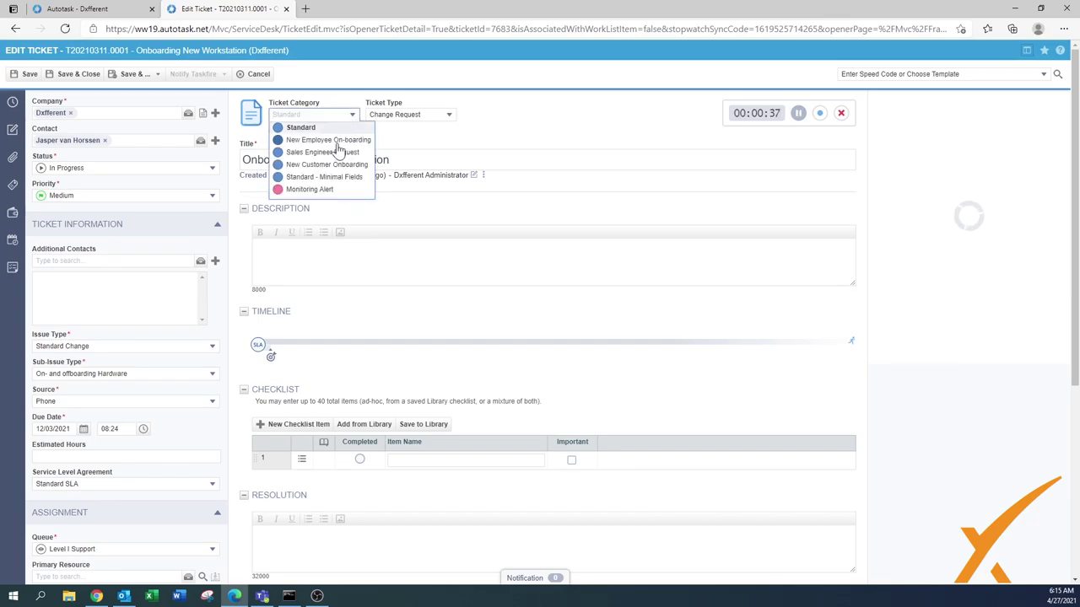
click(309, 190)
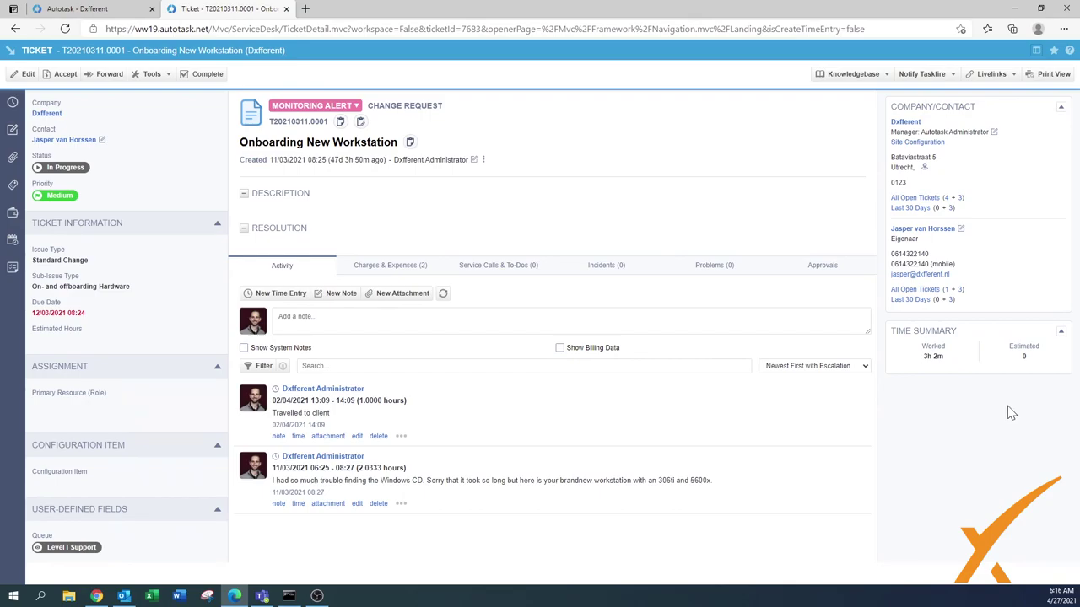
- Return to the ticket categories list and open the Monitoring Alert category for editing
click(548, 320)
click(80, 11)
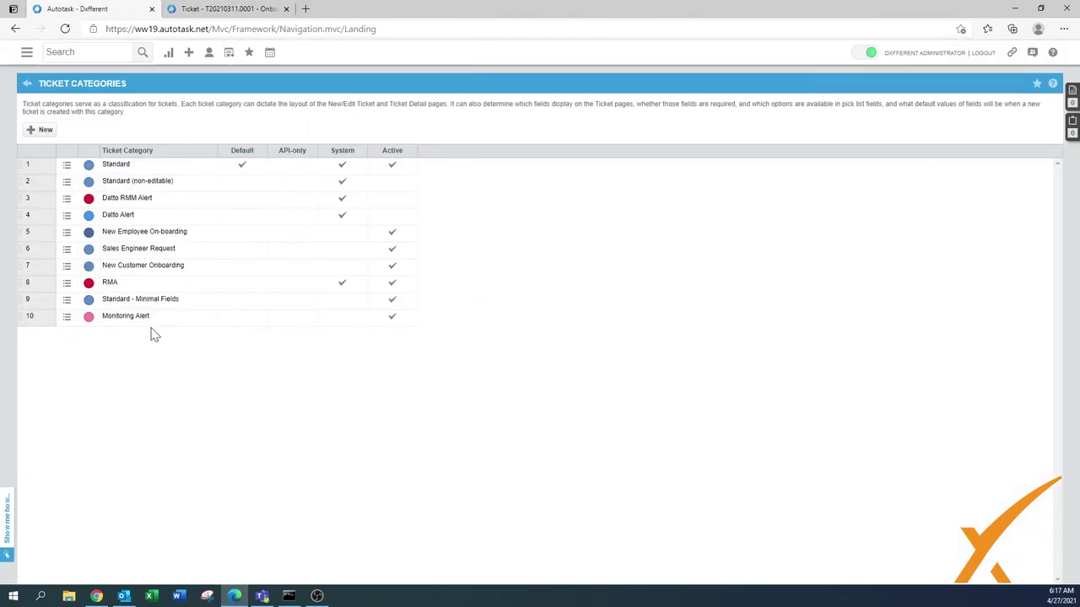
click(66, 318)
click(67, 317)
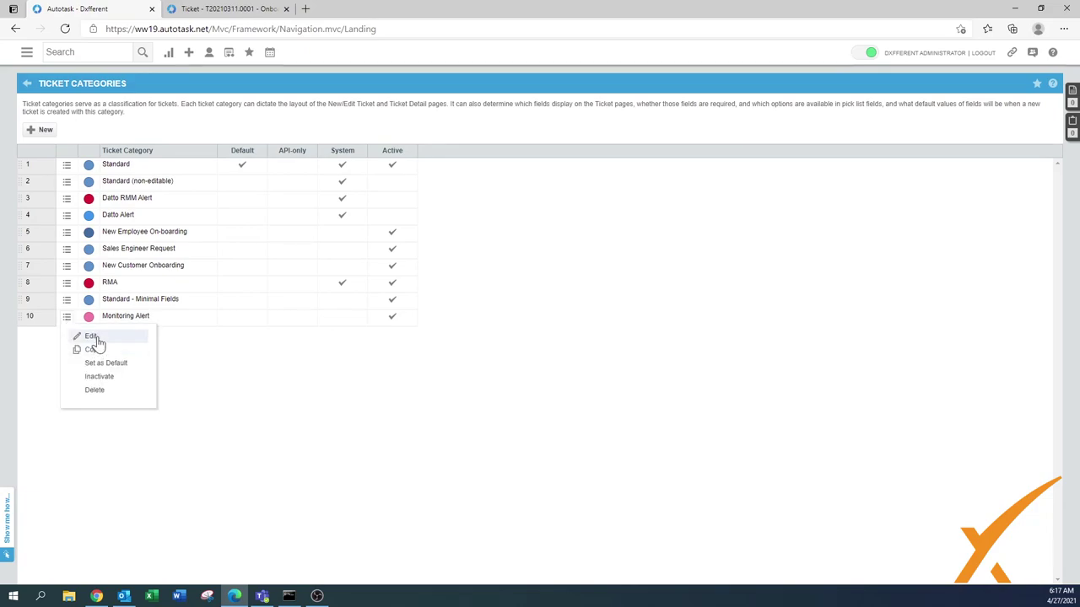
click(97, 340)
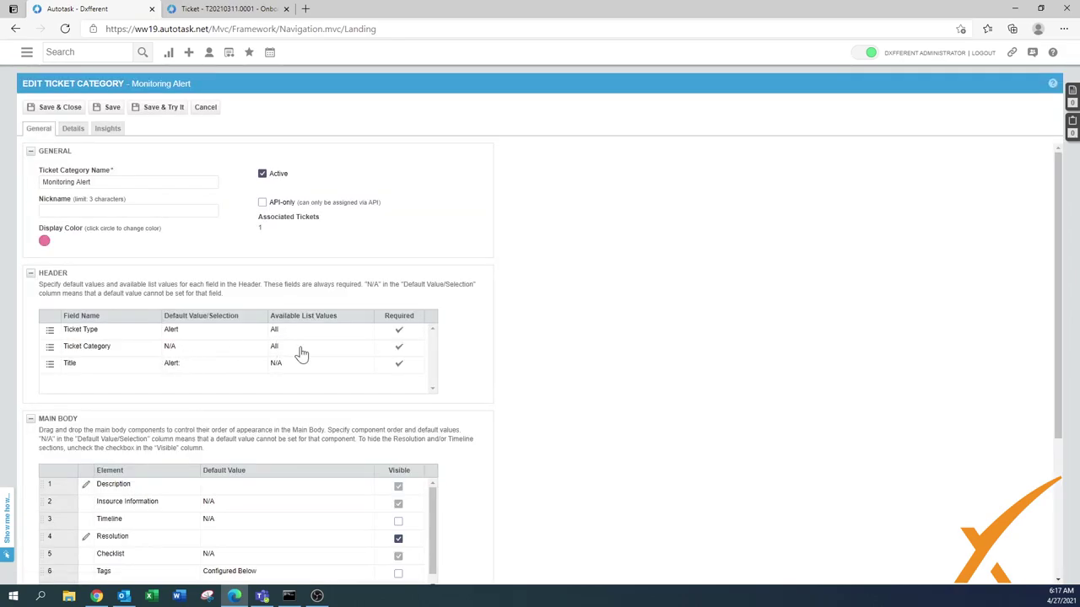
- Examine the Change Approvals and Change Info Fields sections of the Monitoring Alert category, and leave the editor without saving
drag(1056, 329, 1036, 528)
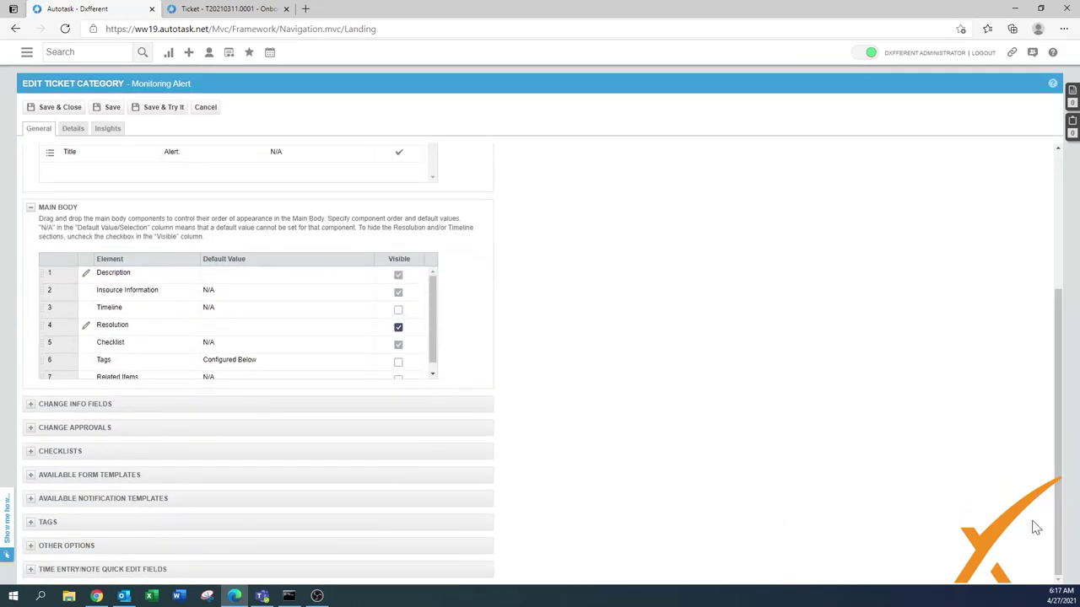
click(30, 428)
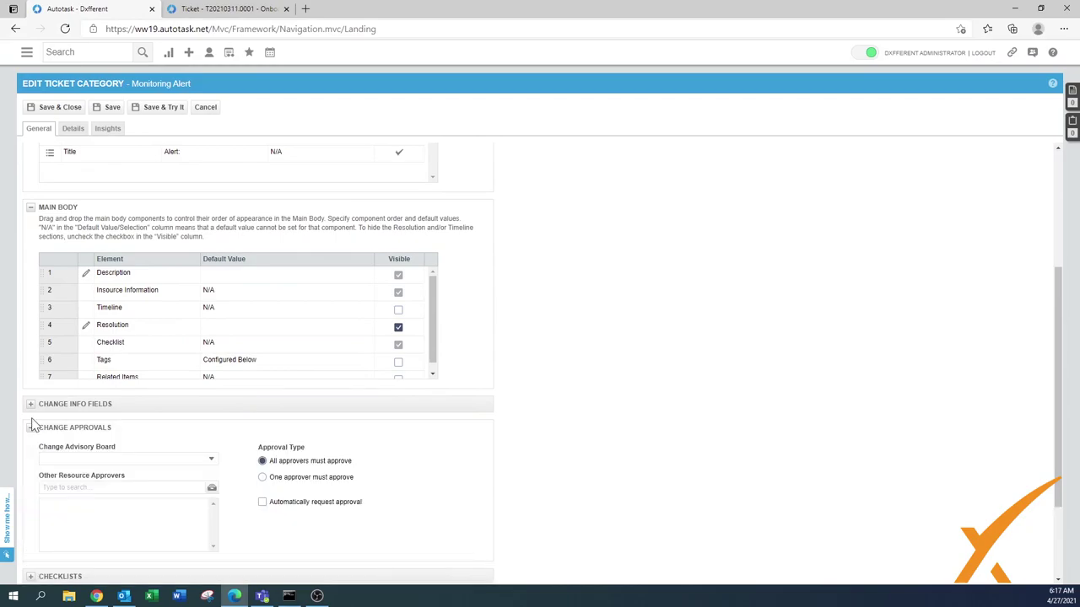
click(31, 404)
scroll(468, 397, down, 1)
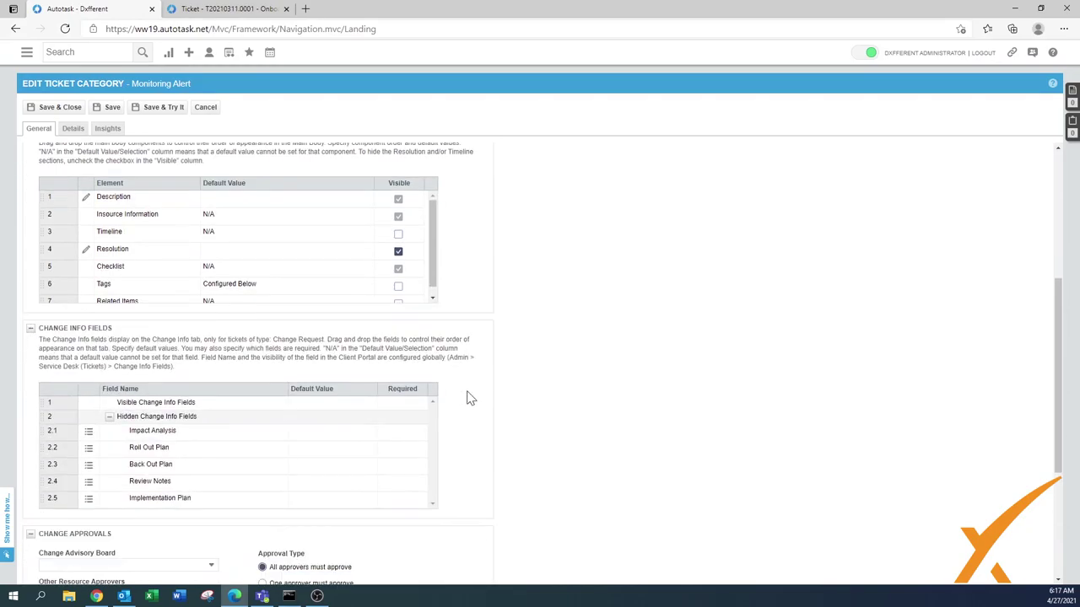
scroll(660, 391, down, 3)
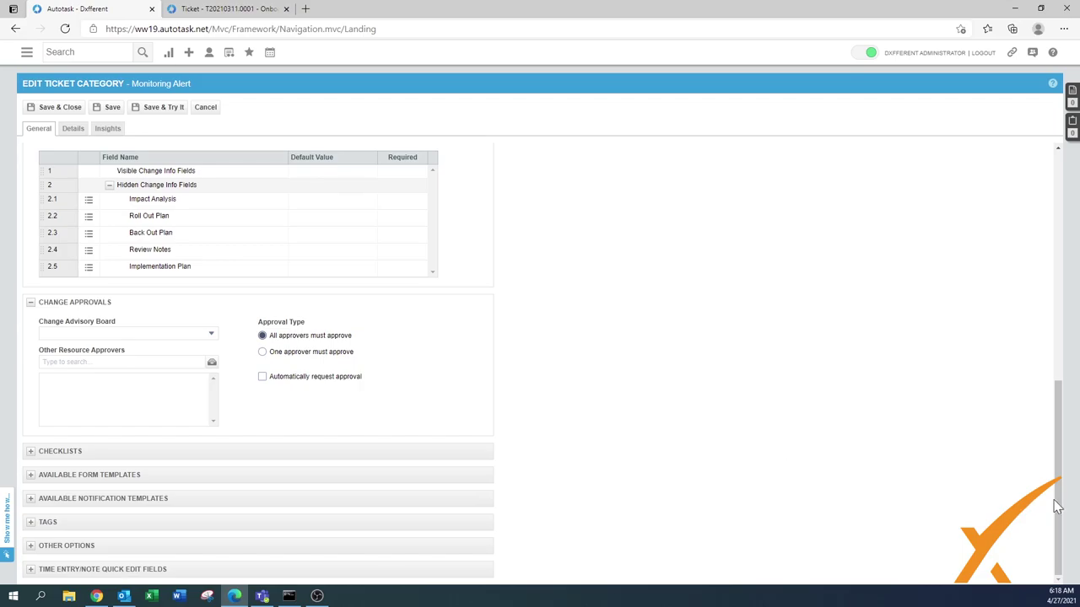
drag(1060, 501, 1064, 180)
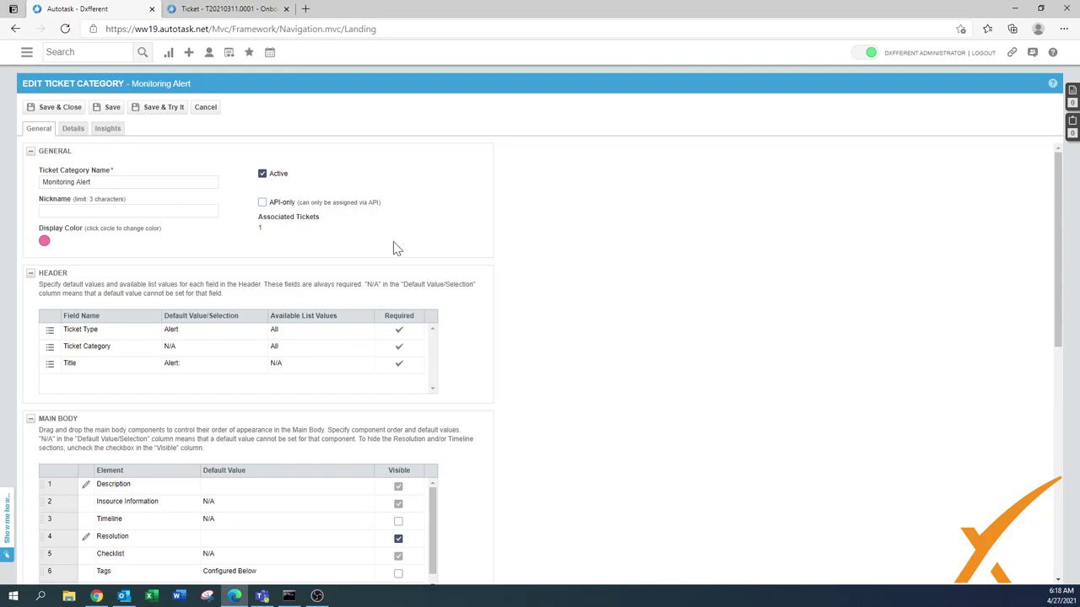
click(207, 108)
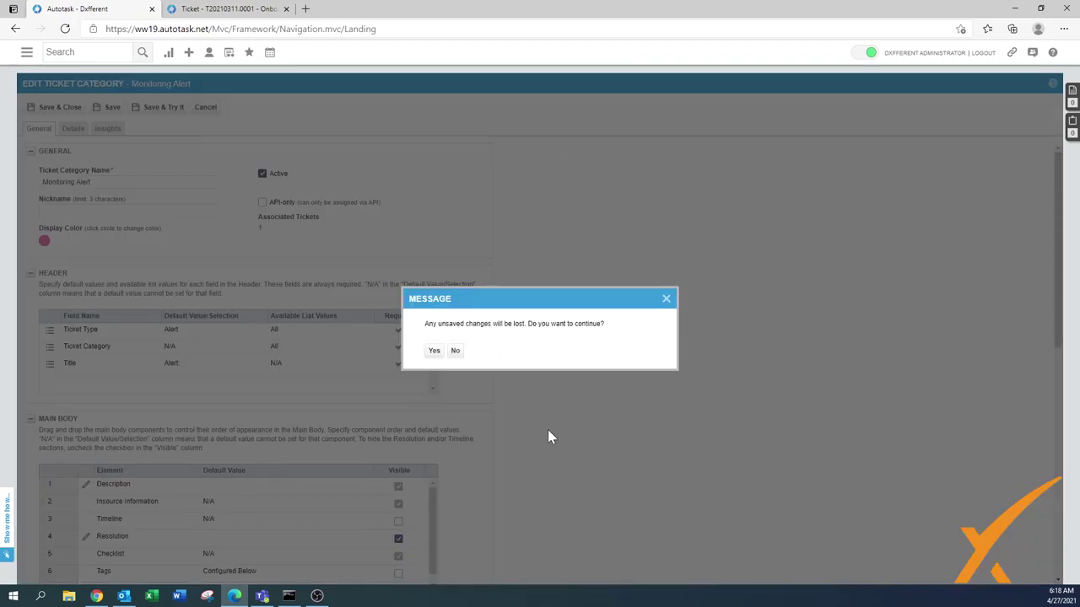
click(435, 352)
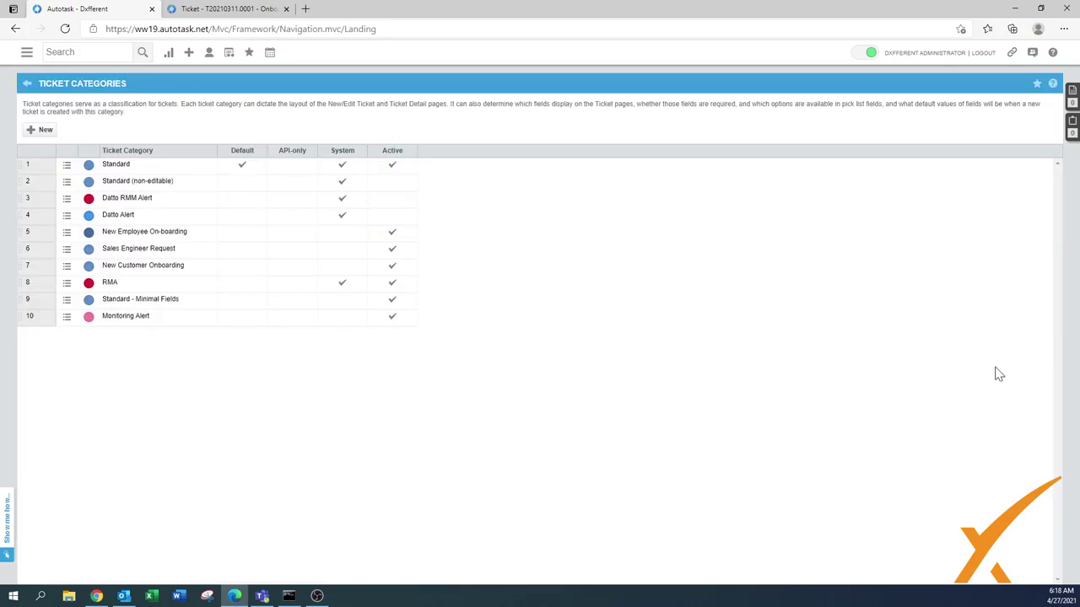